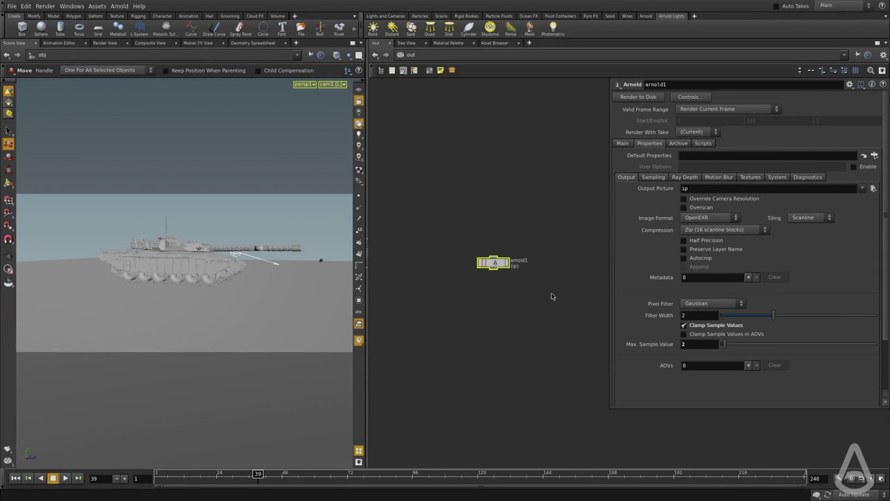
# Step: Render arnold1 from the ROP camera in the render view and frame the whole tank image
pyautogui.moveTo(528, 285); pyautogui.dragTo(461, 238)
pyautogui.click(106, 42)
pyautogui.click(31, 56)
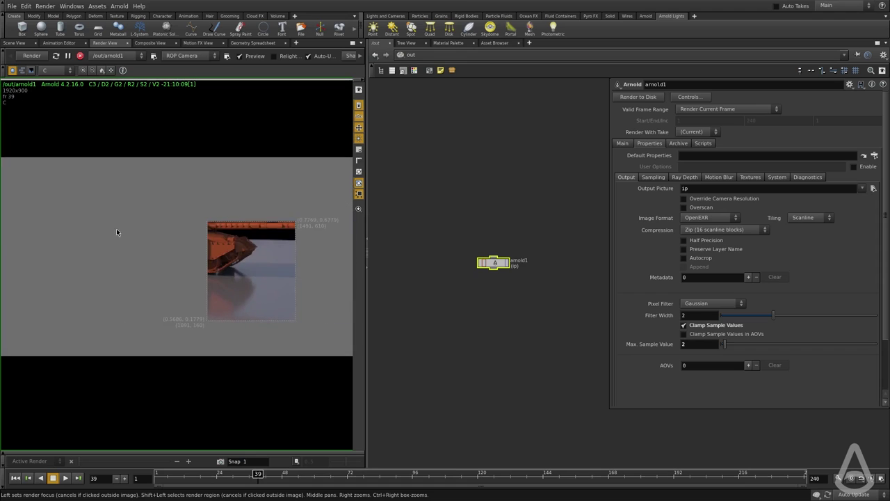
pyautogui.scroll(-4, 98, 213)
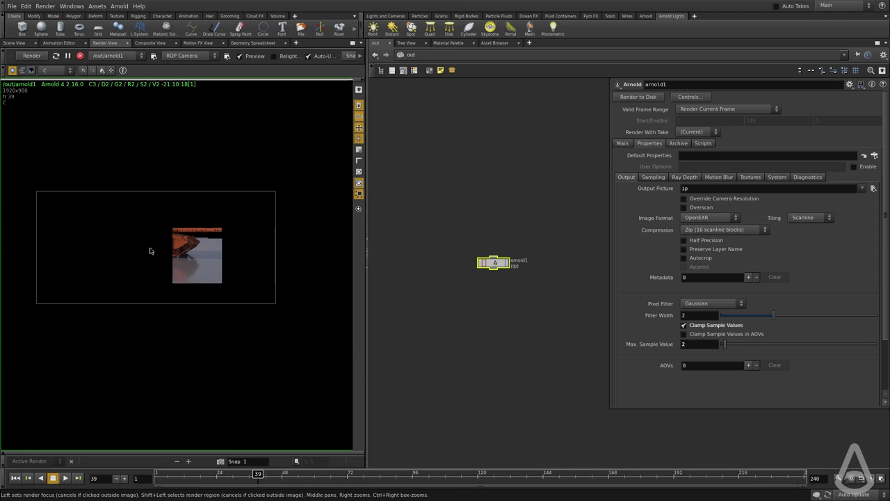
pyautogui.moveTo(136, 256); pyautogui.dragTo(151, 272, button='middle')
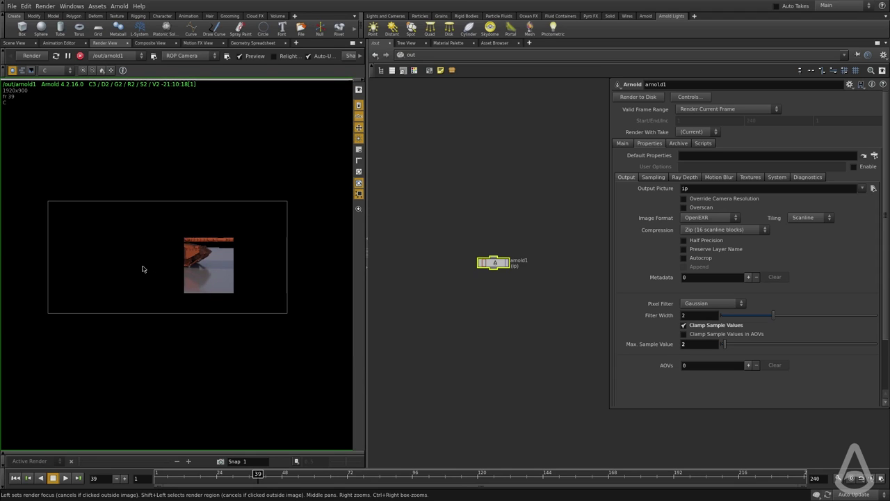
pyautogui.click(32, 56)
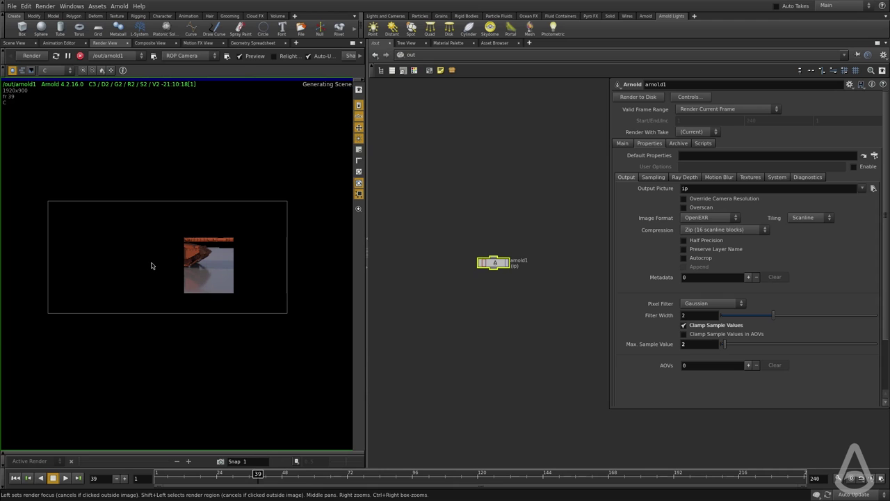
pyautogui.scroll(2, 179, 256)
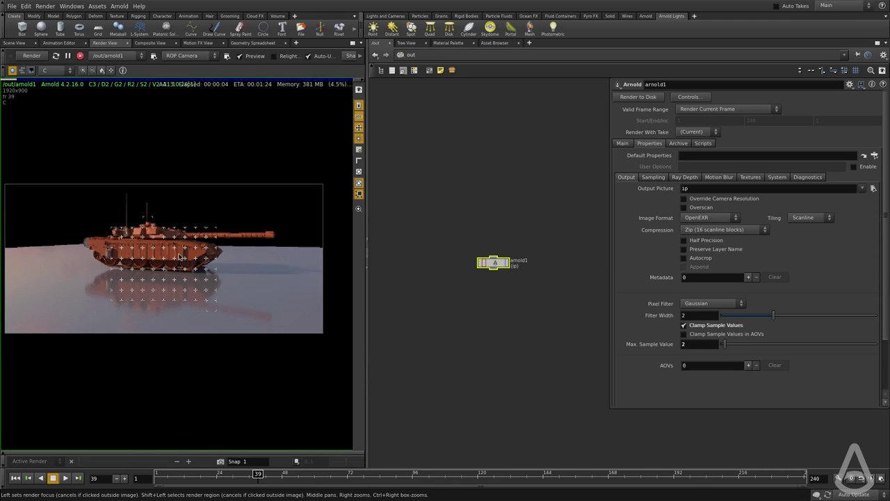
pyautogui.scroll(2, 179, 256)
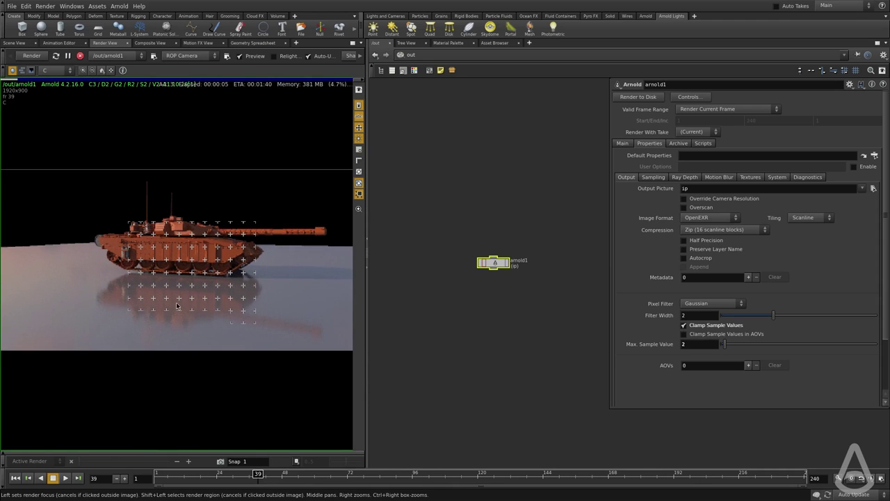
pyautogui.moveTo(526, 294); pyautogui.dragTo(504, 309, button='middle')
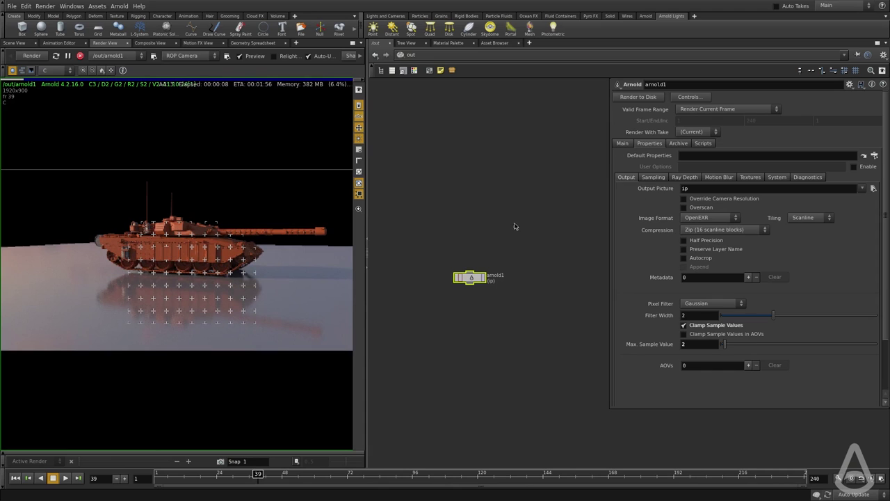
# Step: Pause the preview rendering and review arnold1's camera, object and light assignments
pyautogui.click(621, 143)
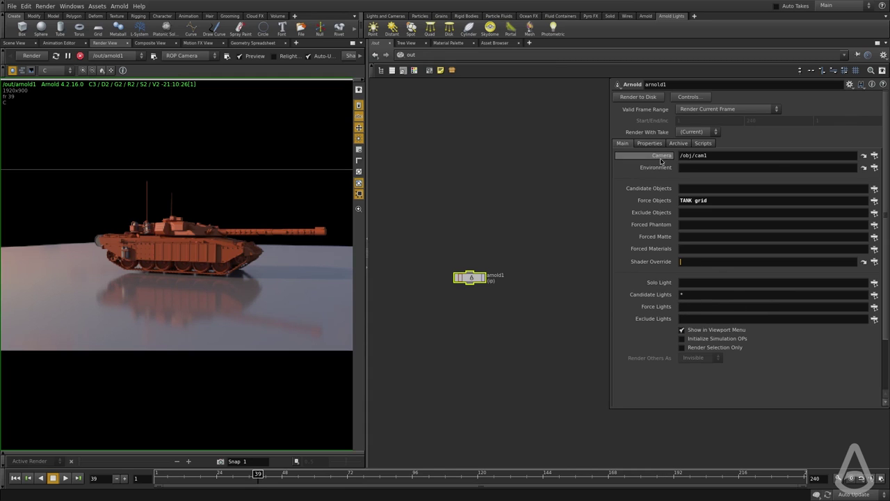
pyautogui.click(649, 144)
pyautogui.click(68, 56)
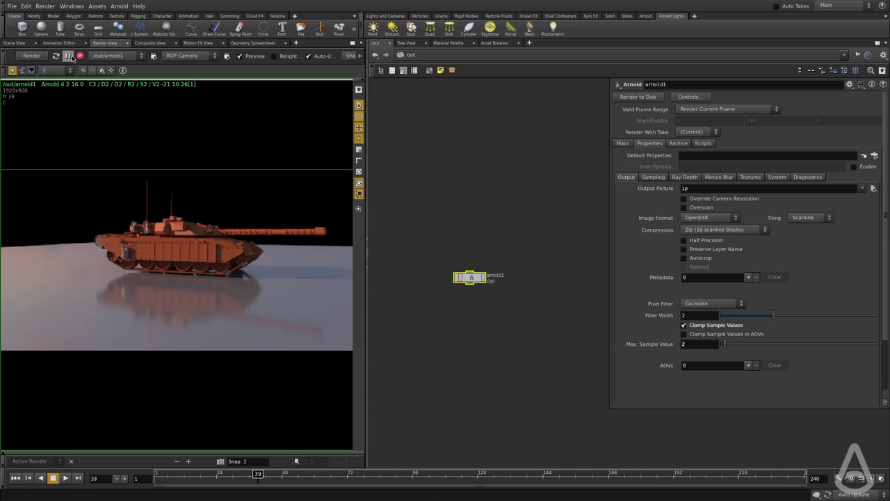
pyautogui.click(624, 143)
pyautogui.click(649, 143)
# Step: Examine arnold1's sample clamping option and its sampling, ray depth, motion blur and texture settings
pyautogui.click(703, 325)
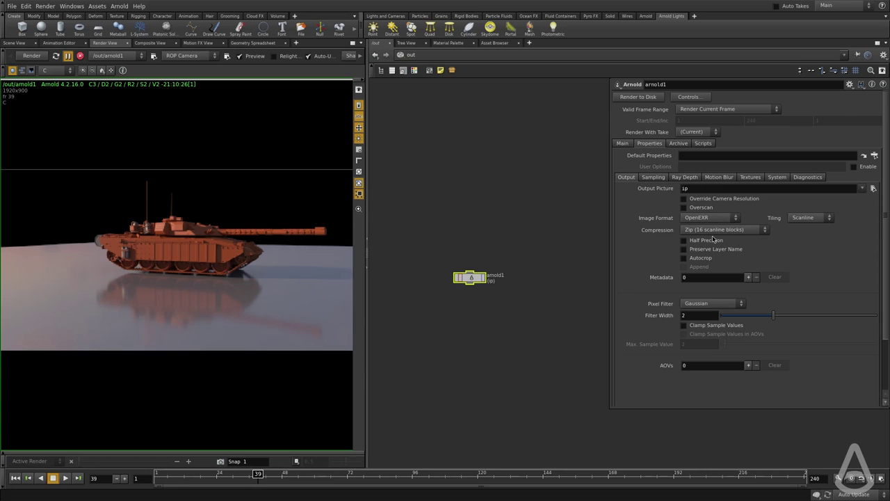
pyautogui.click(704, 327)
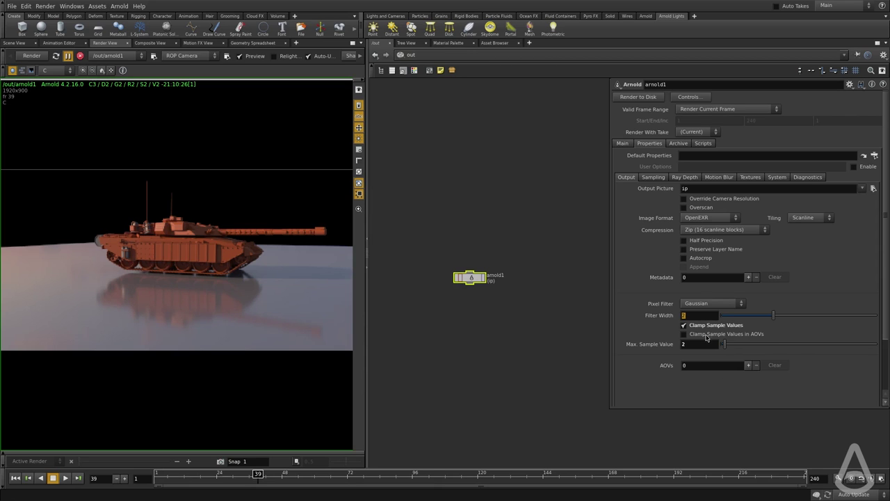
pyautogui.click(652, 178)
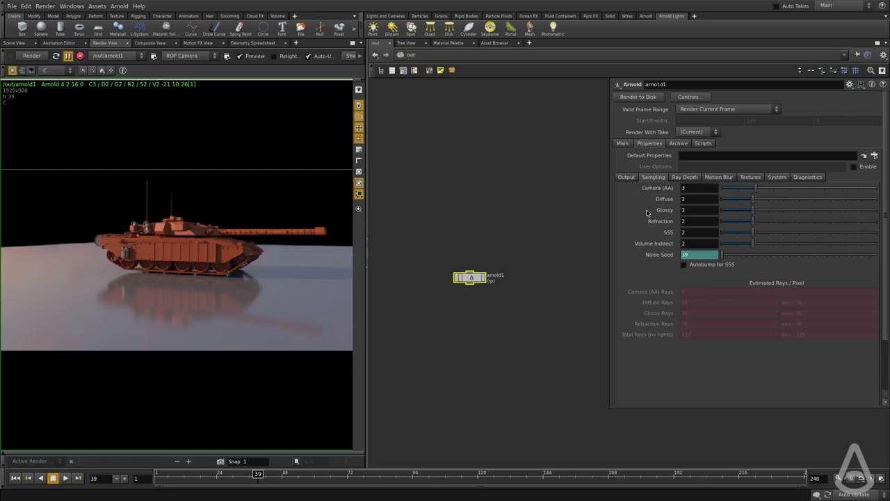
pyautogui.click(680, 178)
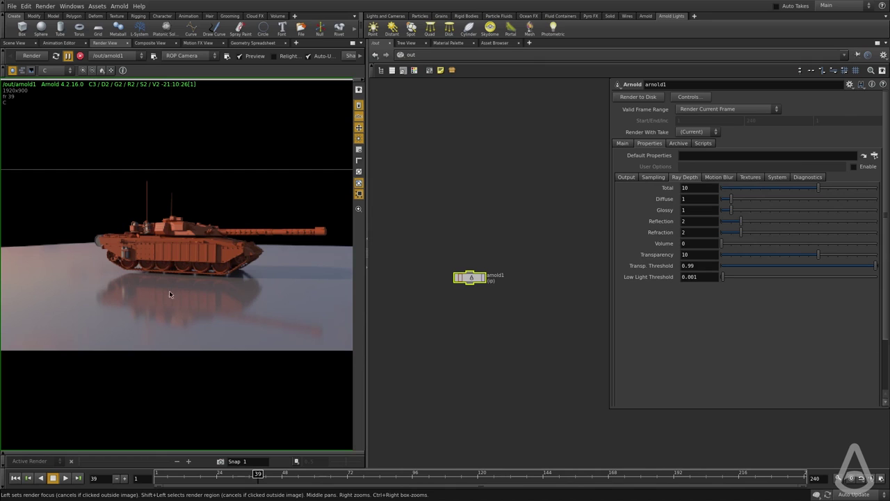
pyautogui.click(719, 178)
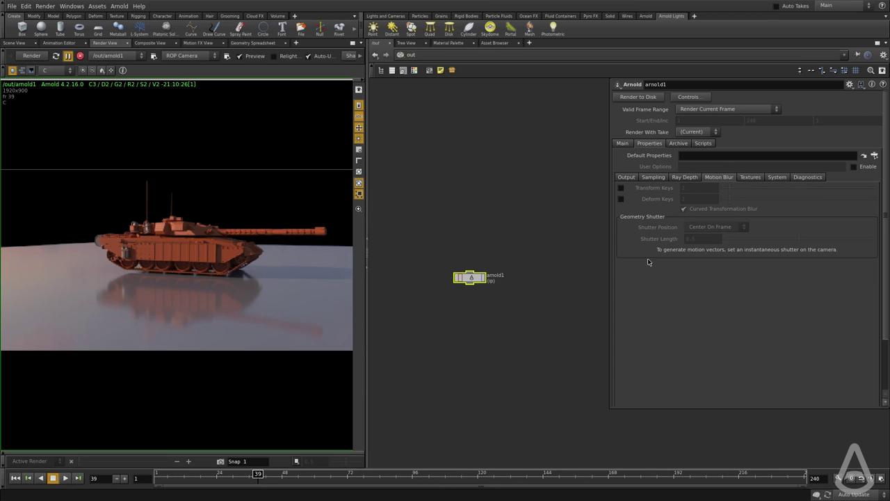
pyautogui.click(751, 178)
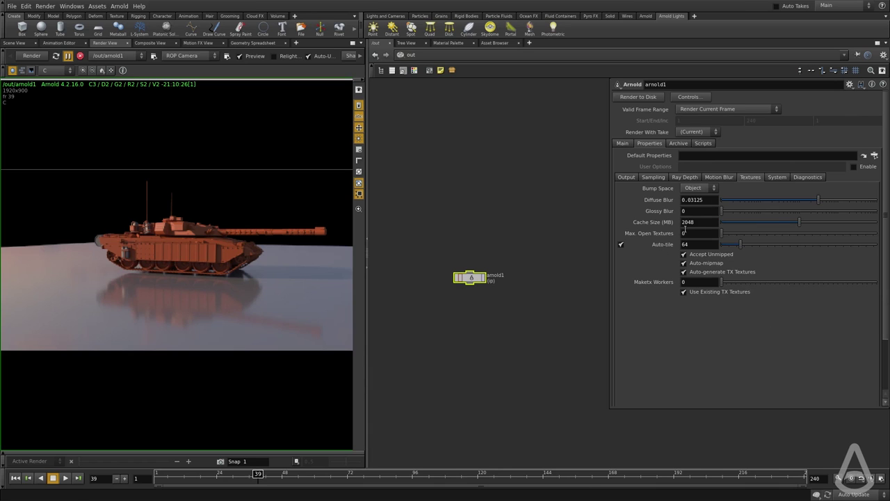
# Step: Enable the render threads override in arnold1's system settings and set it to 70
pyautogui.click(778, 177)
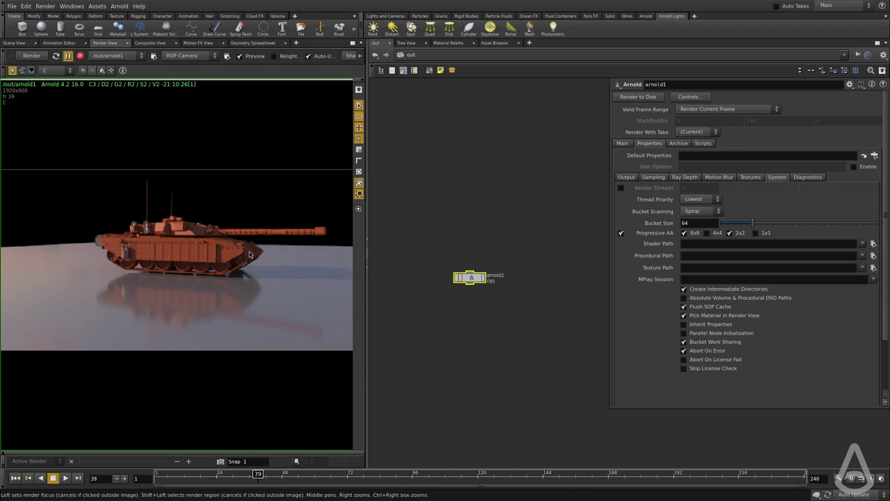
pyautogui.click(621, 188)
pyautogui.doubleClick(703, 190)
pyautogui.write('70')
pyautogui.press('Return')
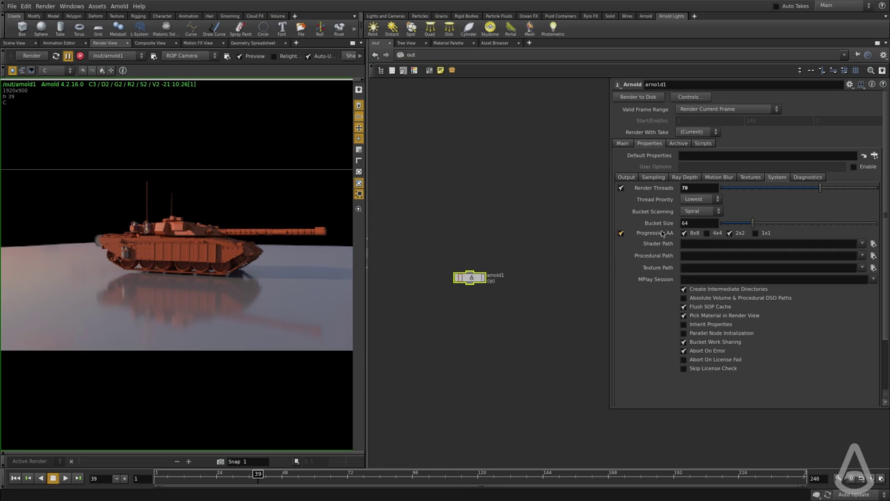
# Step: Examine arnold1's sampling, diagnostics, system and ray depth settings alongside the rendered tank
pyautogui.click(652, 178)
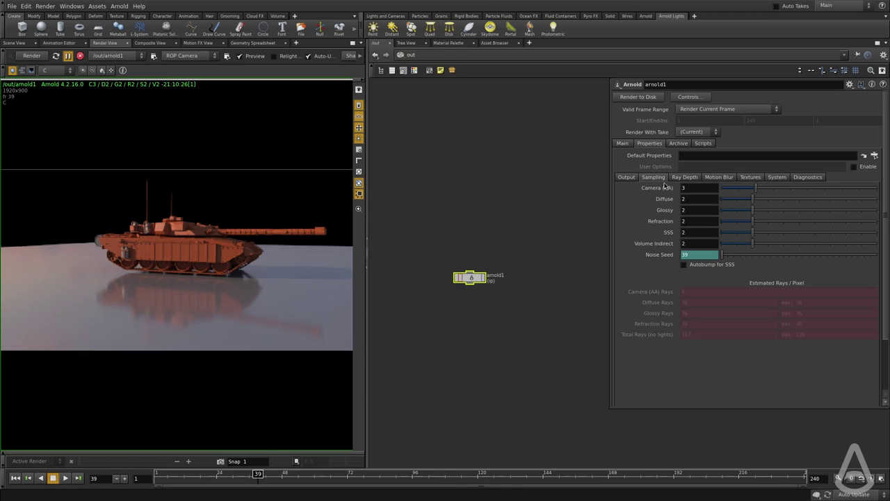
pyautogui.click(804, 178)
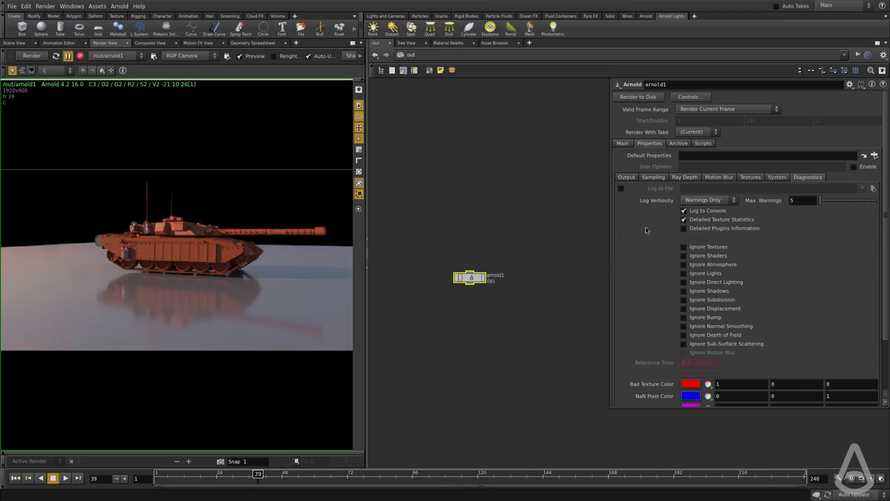
pyautogui.click(777, 178)
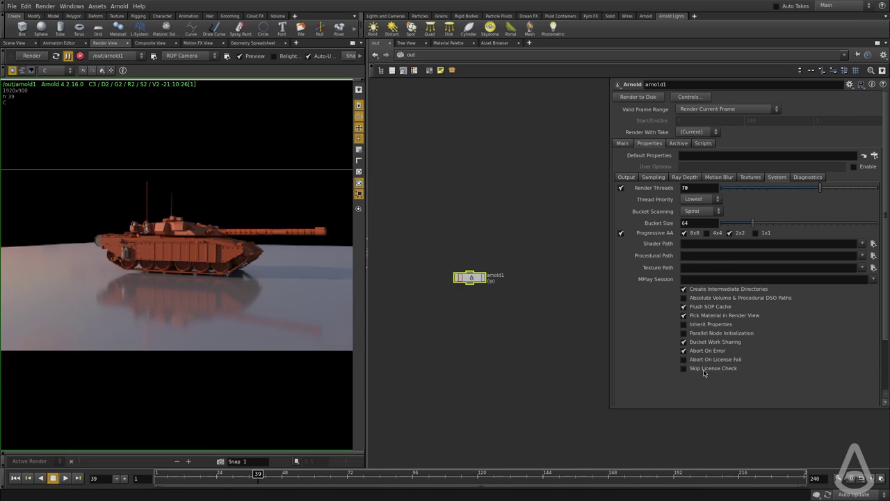
pyautogui.moveTo(704, 373)
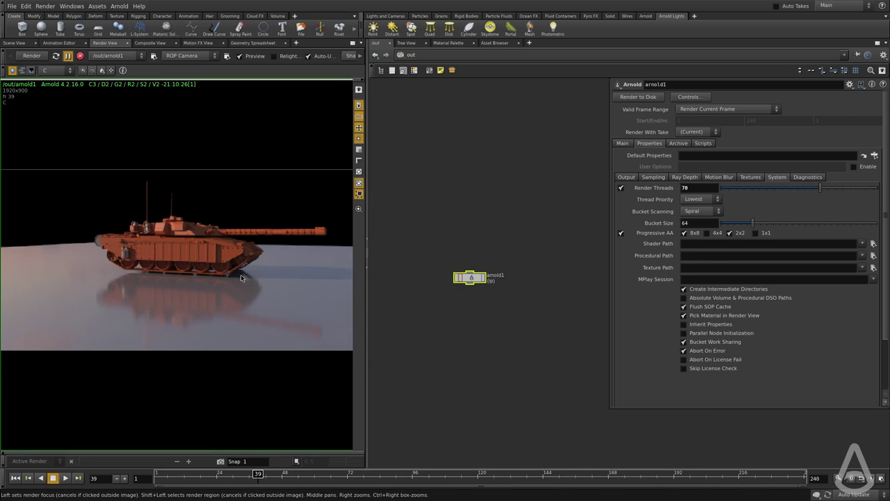
pyautogui.scroll(-1, 42, 182)
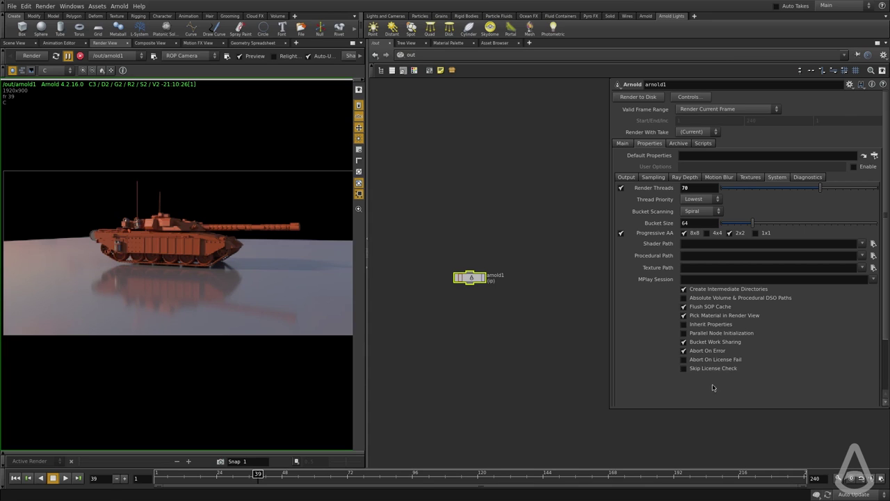
pyautogui.click(807, 177)
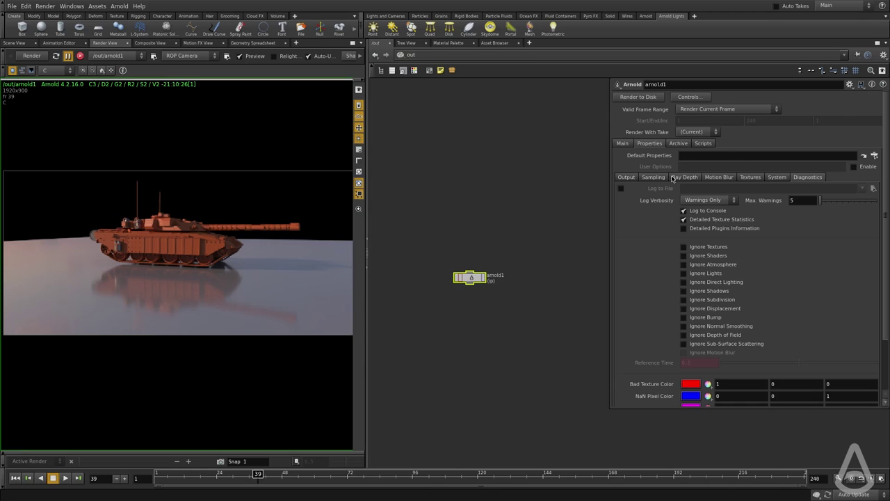
pyautogui.click(654, 178)
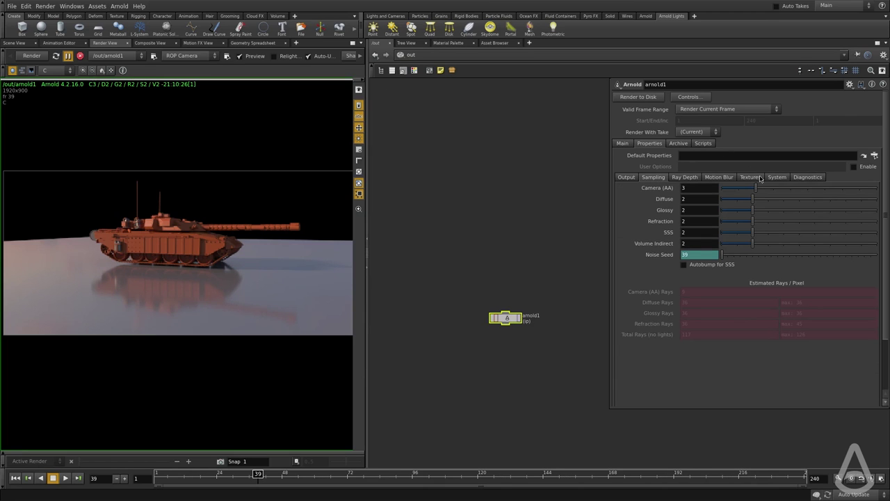
pyautogui.click(686, 178)
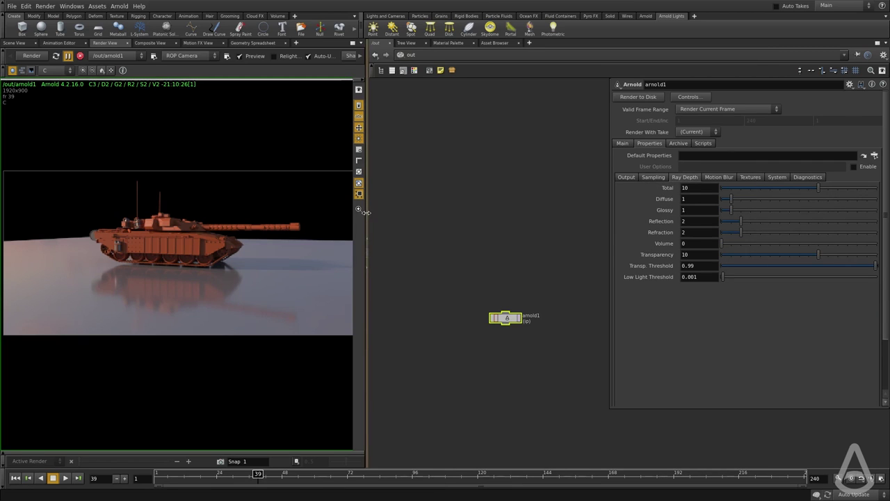
# Step: Widen the render view and set arnold1's diffuse and glossy ray depths to 0
pyautogui.moveTo(368, 215); pyautogui.dragTo(414, 215)
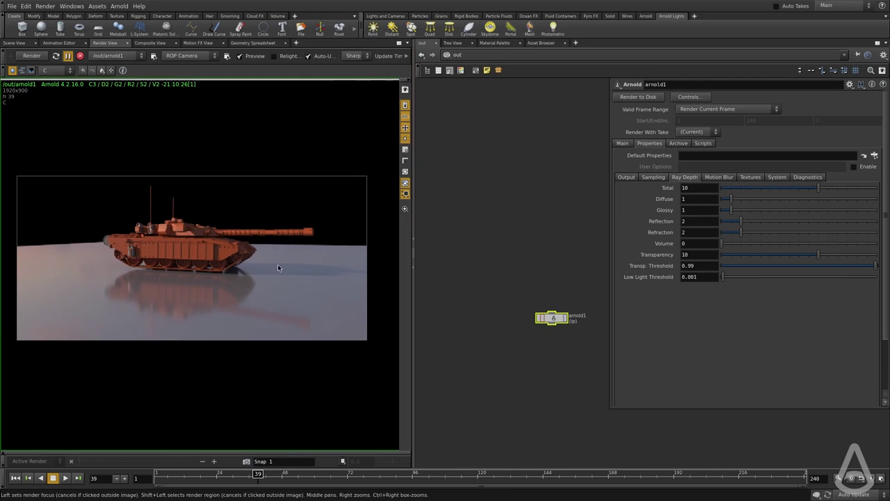
pyautogui.click(654, 178)
pyautogui.click(680, 178)
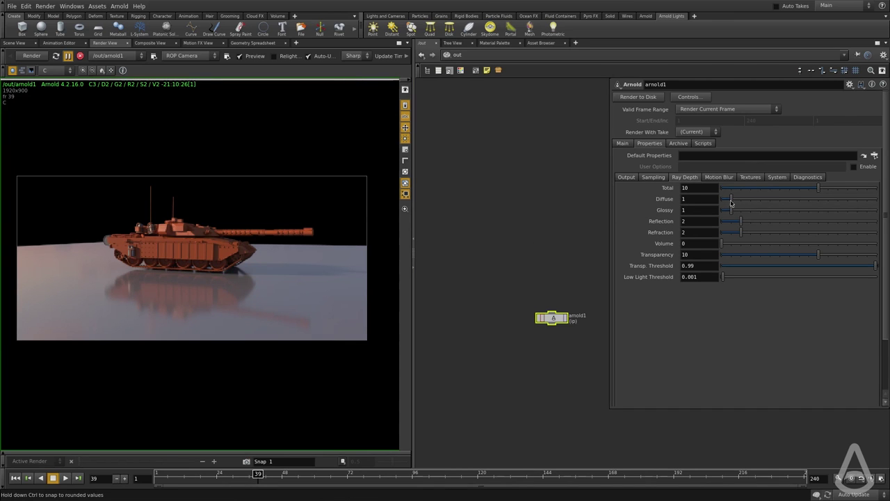
pyautogui.moveTo(731, 201); pyautogui.dragTo(721, 210)
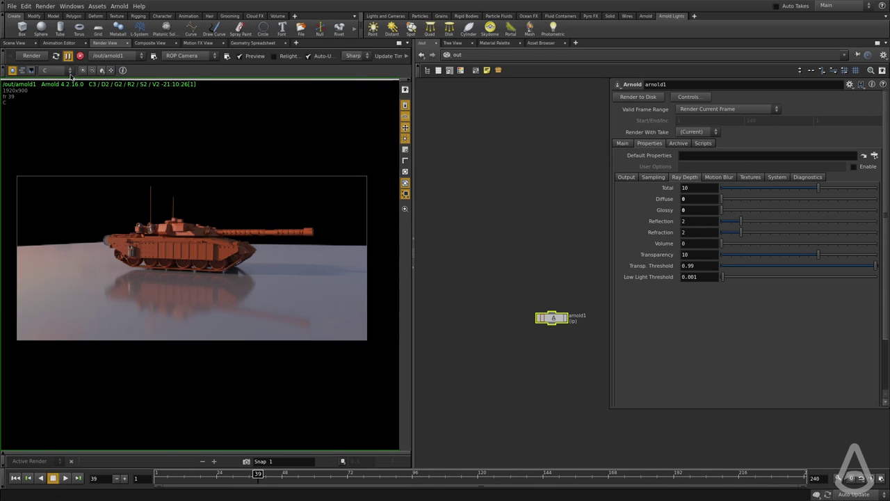
# Step: Render the tank again with the reduced ray depths and inspect its reflection on the ground
pyautogui.click(42, 58)
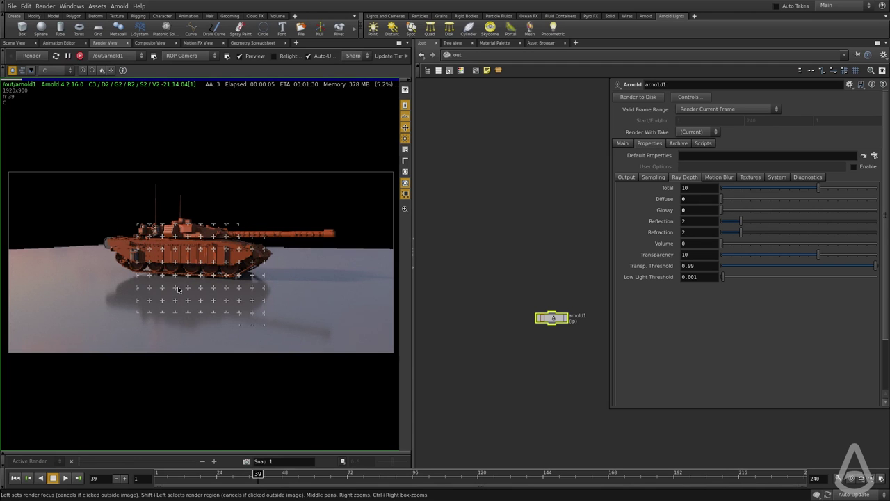
pyautogui.scroll(1, 178, 290)
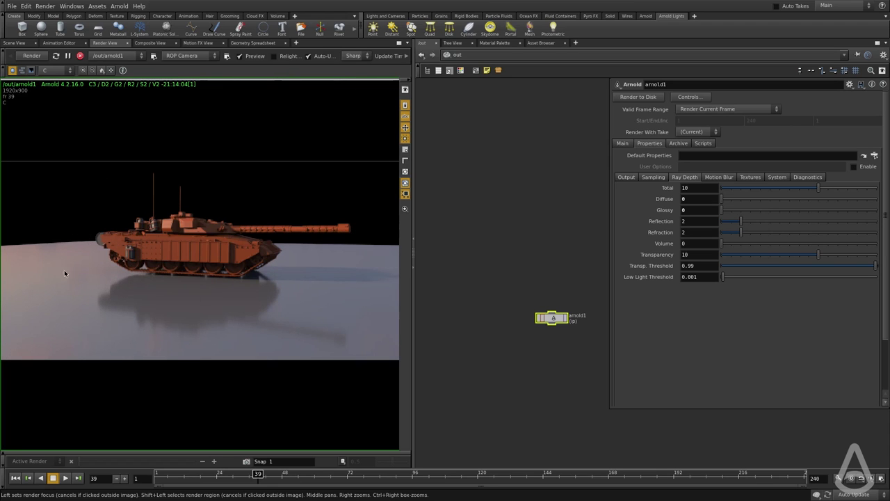
pyautogui.moveTo(61, 240); pyautogui.dragTo(71, 244, button='middle')
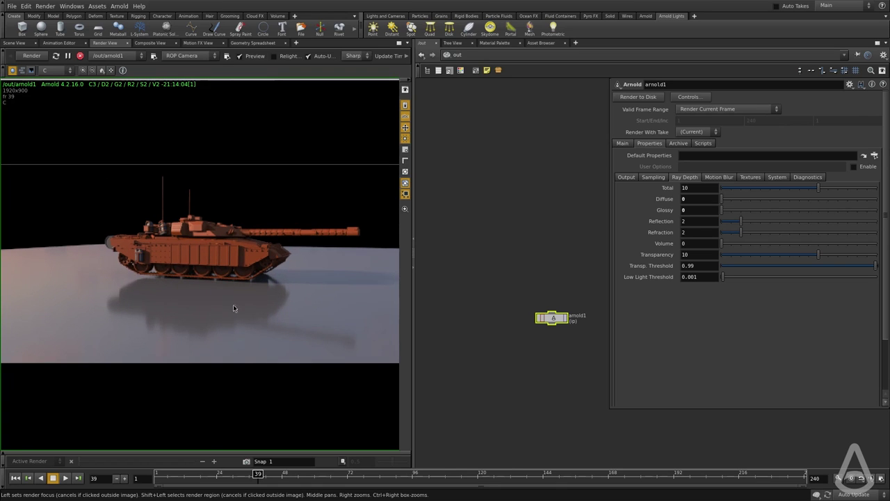
pyautogui.moveTo(341, 306); pyautogui.dragTo(282, 291, button='right')
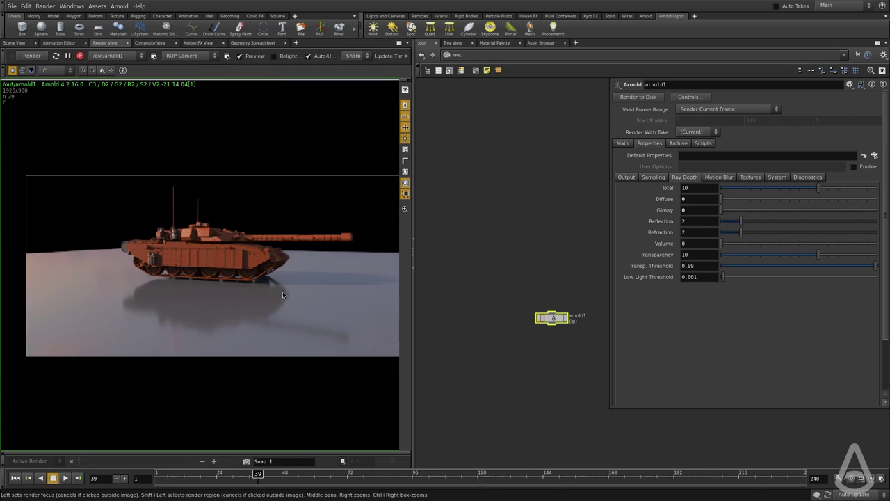
pyautogui.moveTo(192, 240); pyautogui.dragTo(204, 248, button='right')
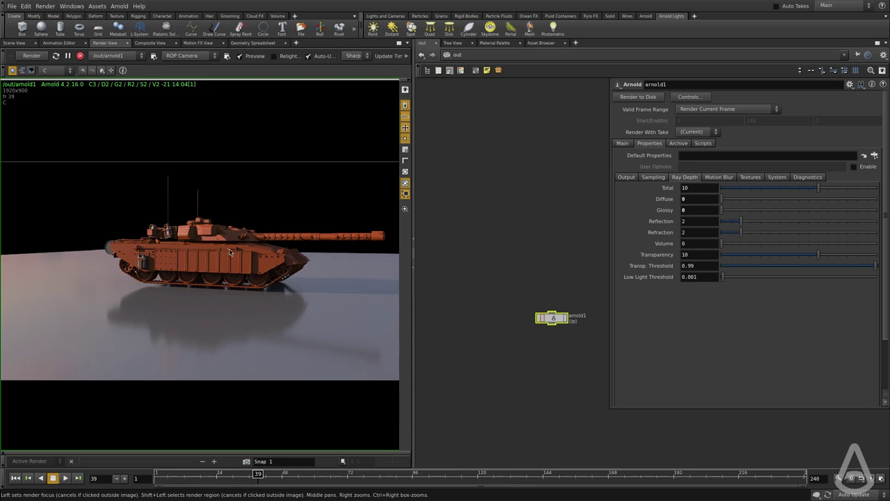
# Step: Set arnold1's glossy ray depth to 1
pyautogui.click(661, 214)
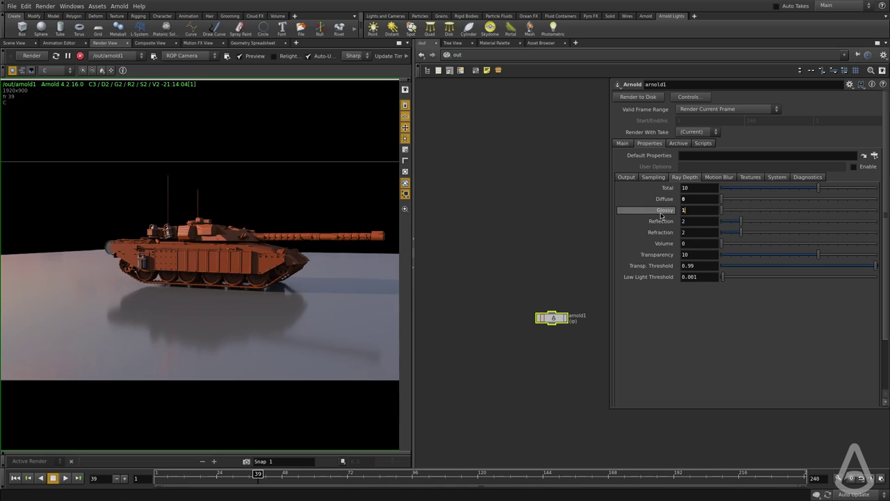
pyautogui.write('1')
pyautogui.press('Return')
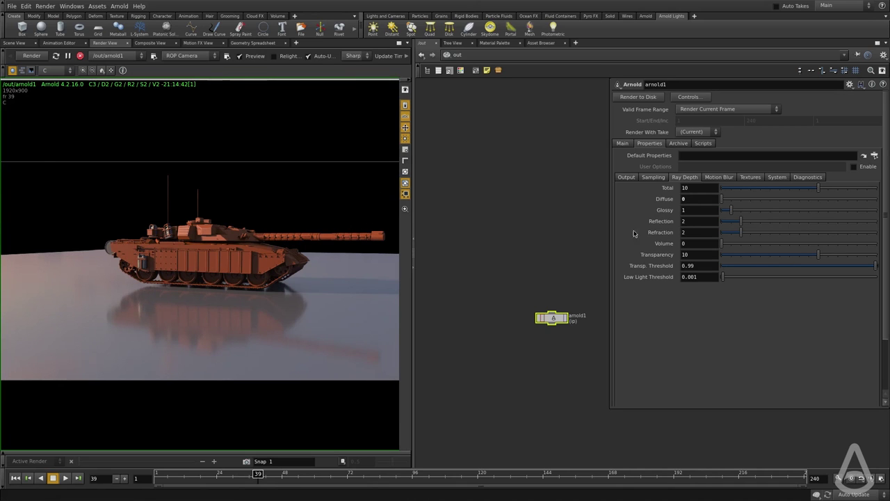
# Step: Set arnold1's diffuse ray depth to 1 and compare it with the sampling settings
pyautogui.click(709, 198)
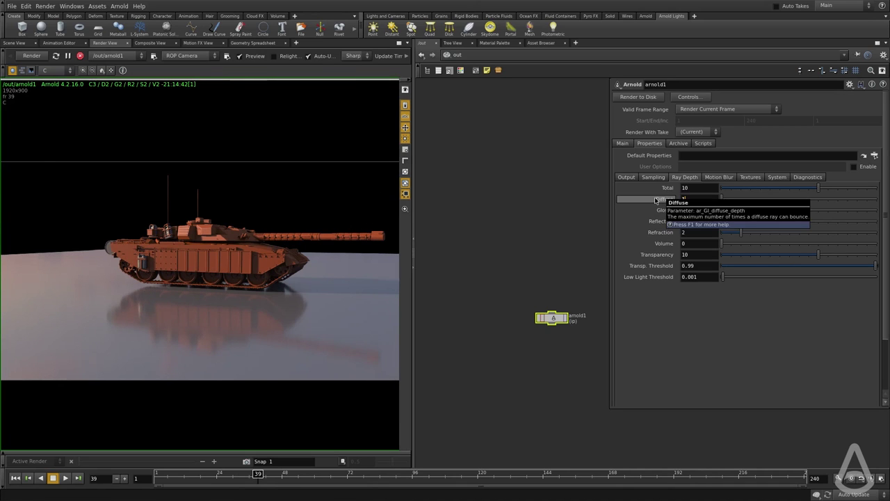
pyautogui.write('1')
pyautogui.press('Return')
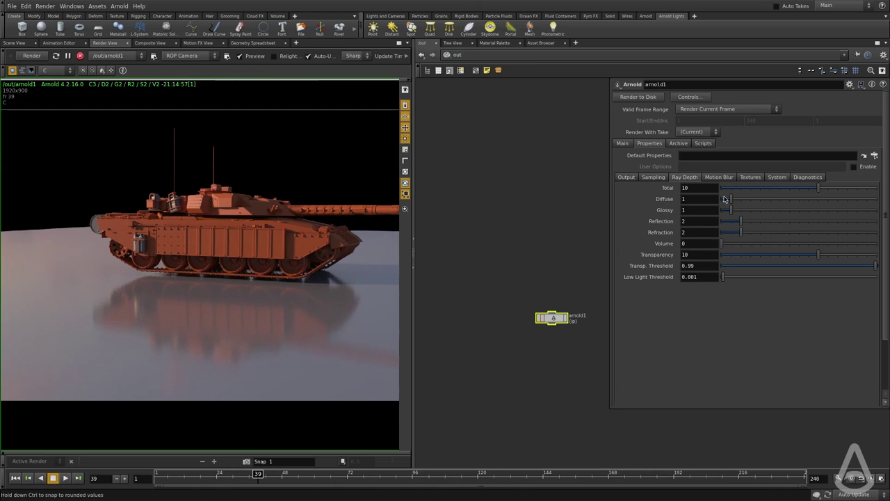
pyautogui.click(654, 176)
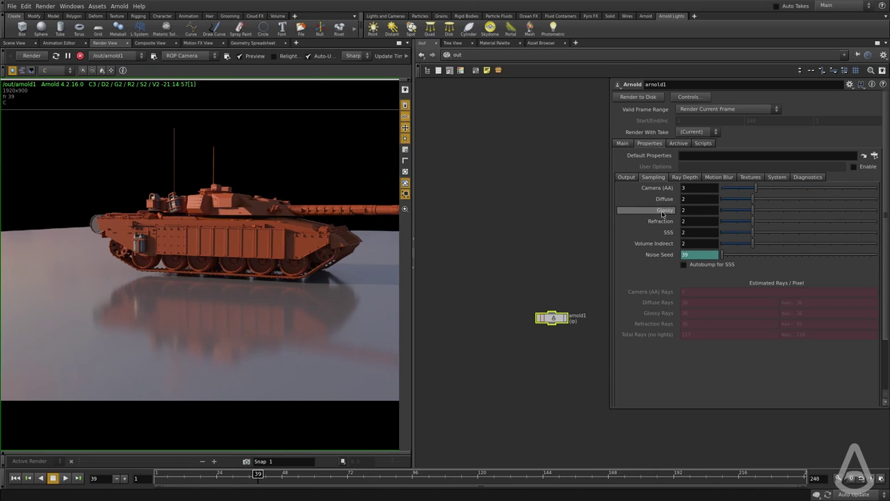
# Step: Set arnold1's diffuse and glossy ray depths to 0 and its diffuse and glossy samples to 0
pyautogui.click(686, 177)
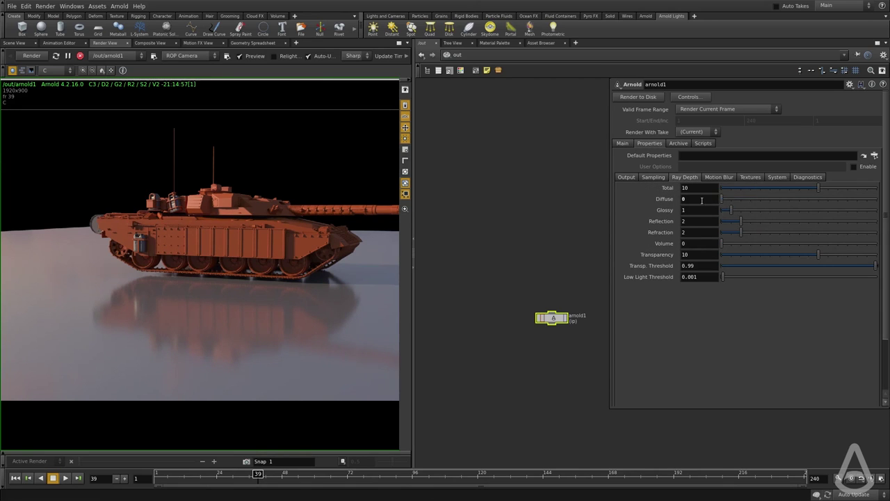
pyautogui.click(653, 176)
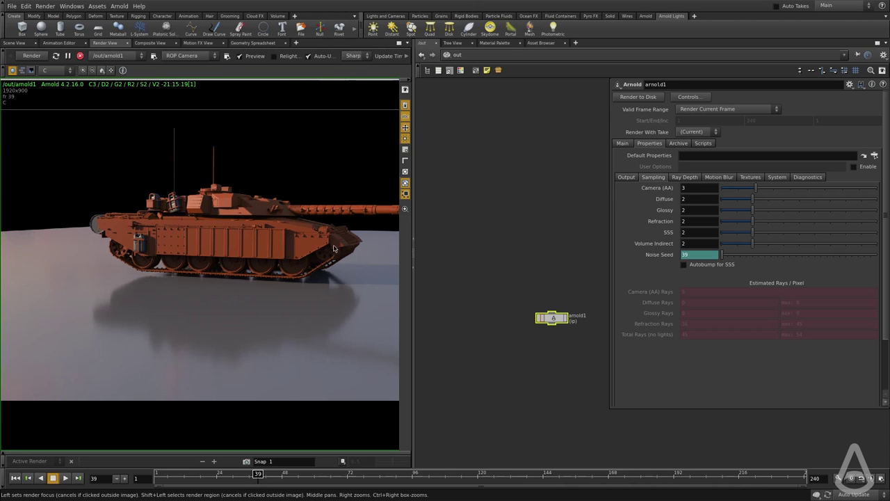
pyautogui.moveTo(753, 199); pyautogui.dragTo(722, 199)
pyautogui.moveTo(752, 210); pyautogui.dragTo(721, 210)
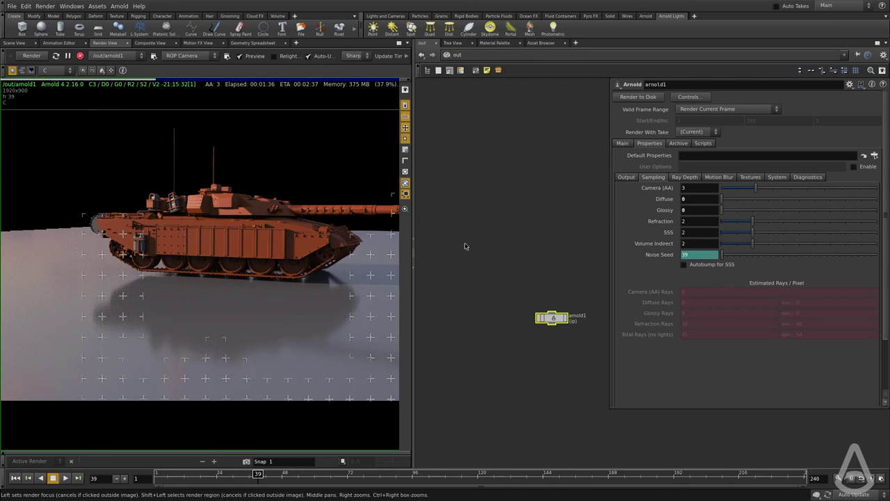
pyautogui.click(684, 177)
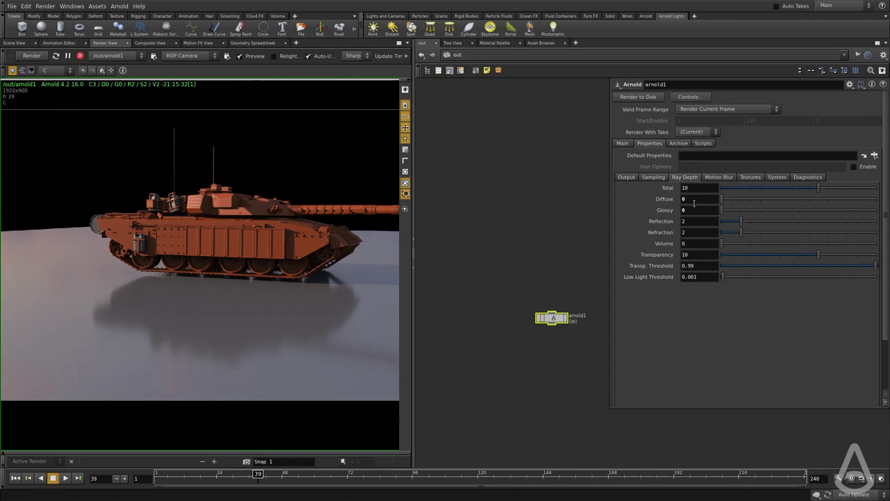
# Step: Lower arnold1's Camera (AA) samples to 1 and inspect the tank's tracks and ground shadow up close
pyautogui.click(653, 176)
pyautogui.scroll(5, 159, 235)
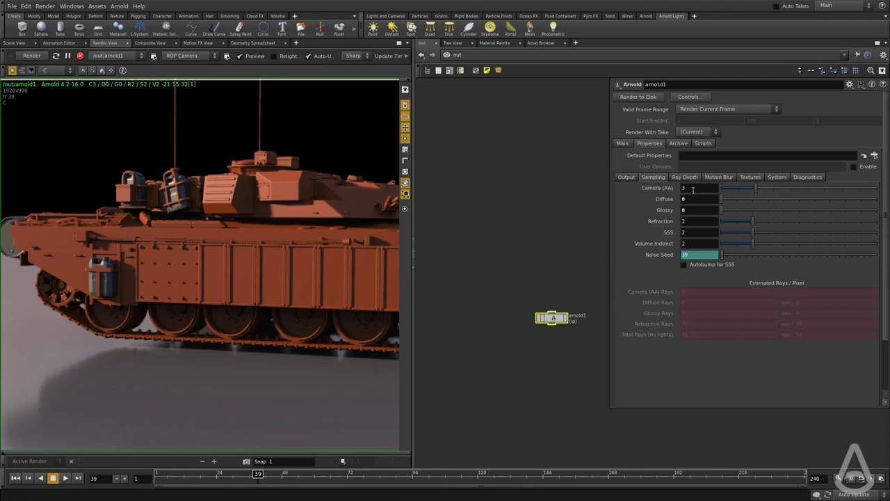
pyautogui.click(693, 189)
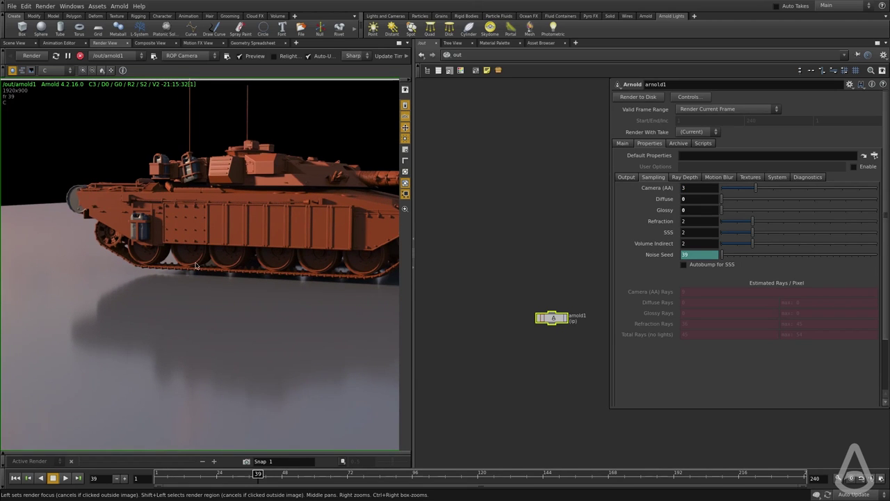
pyautogui.moveTo(730, 191); pyautogui.dragTo(724, 192)
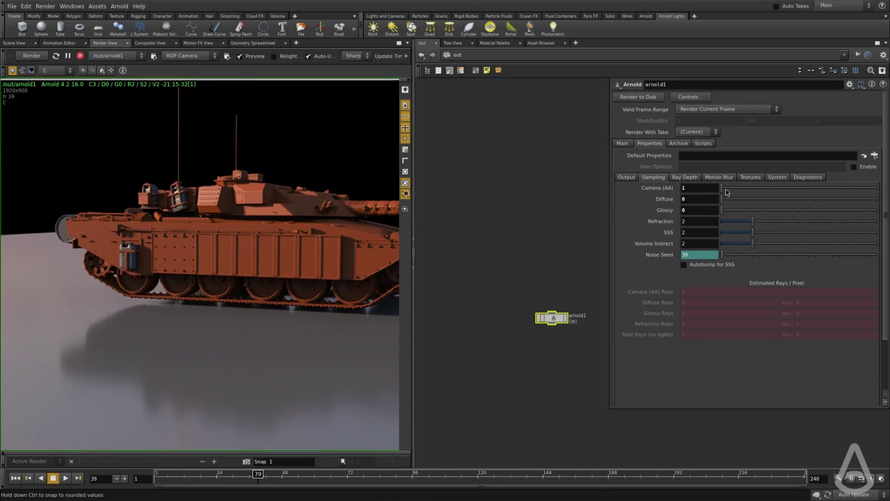
pyautogui.scroll(5, 209, 273)
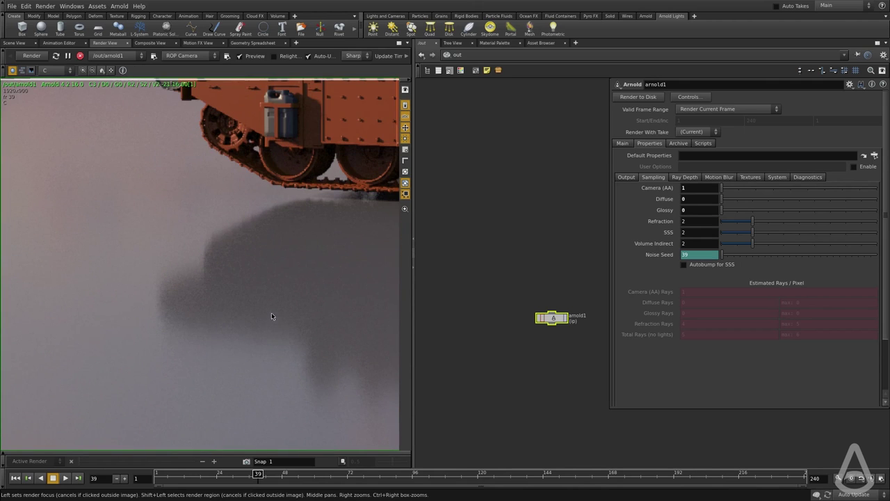
pyautogui.scroll(-5, 271, 316)
pyautogui.scroll(6, 300, 266)
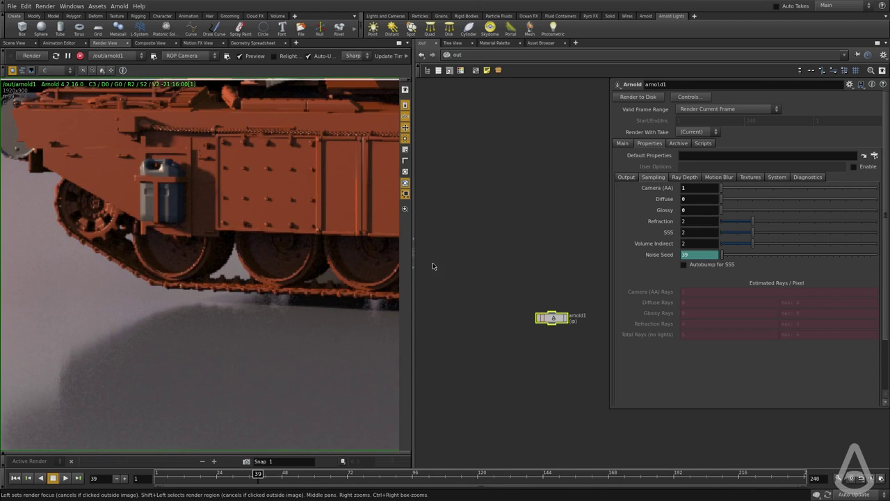
# Step: Raise arnold1's Camera (AA) samples to 2 and finally to 3, comparing the tank's detail
pyautogui.moveTo(722, 192); pyautogui.dragTo(733, 190)
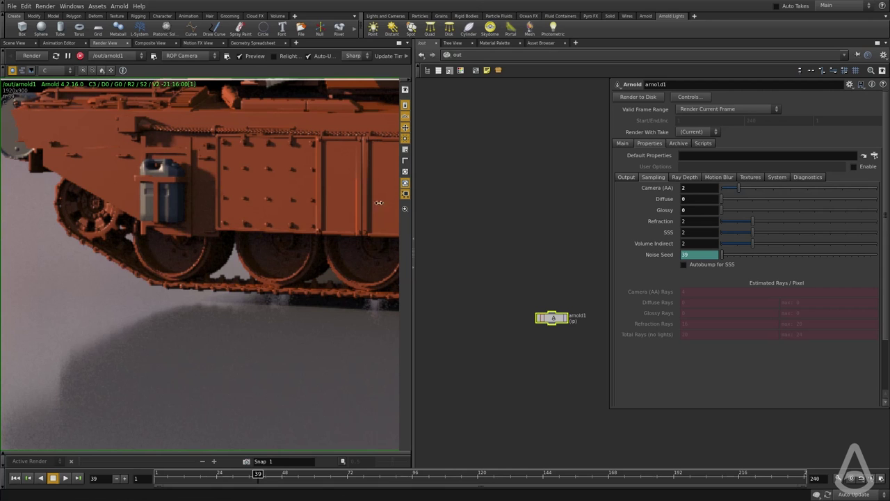
pyautogui.scroll(-3, 378, 203)
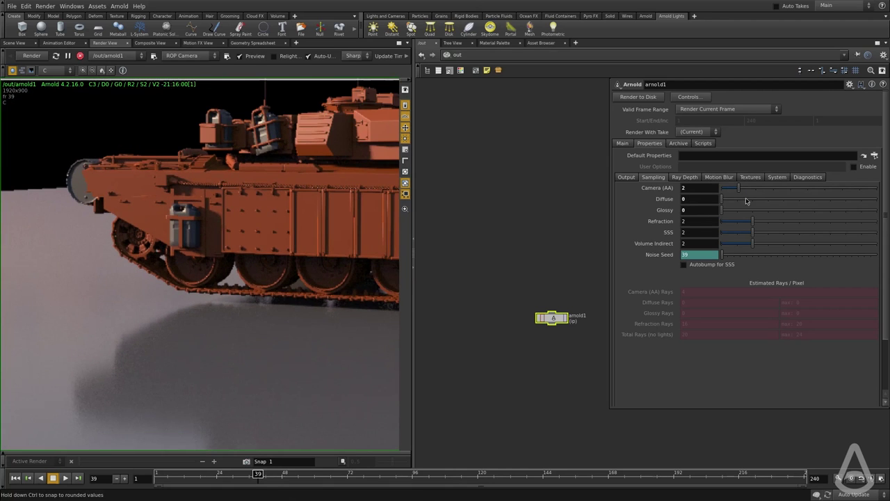
pyautogui.moveTo(737, 190); pyautogui.dragTo(757, 189)
pyautogui.scroll(2, 291, 335)
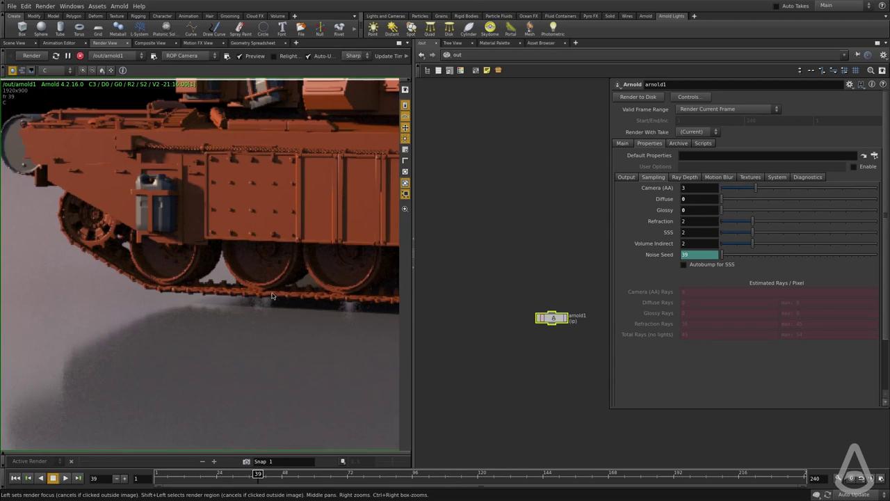
# Step: Render the tank again and inspect the ground area beneath its tracks
pyautogui.click(31, 56)
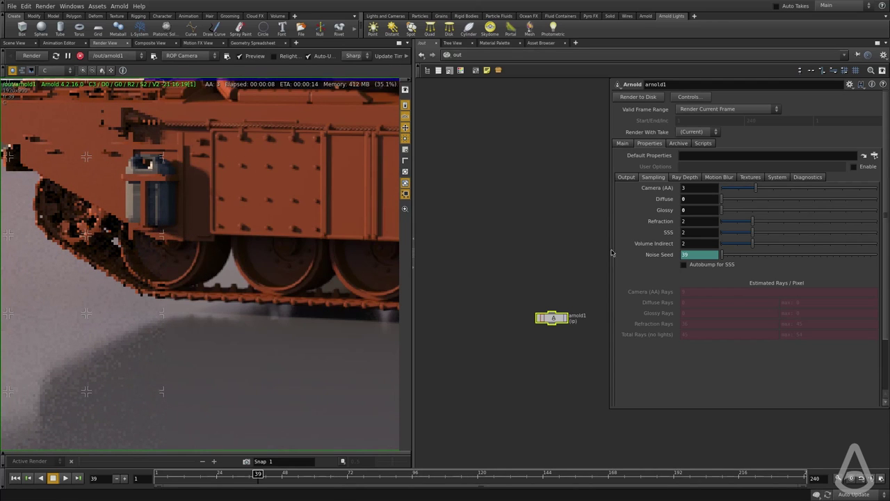
pyautogui.scroll(-3, 237, 292)
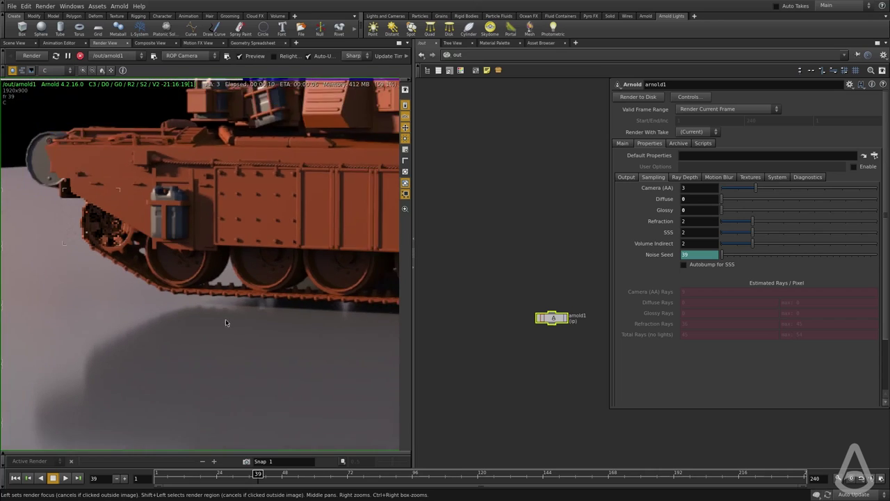
pyautogui.moveTo(225, 319); pyautogui.dragTo(230, 272, button='middle')
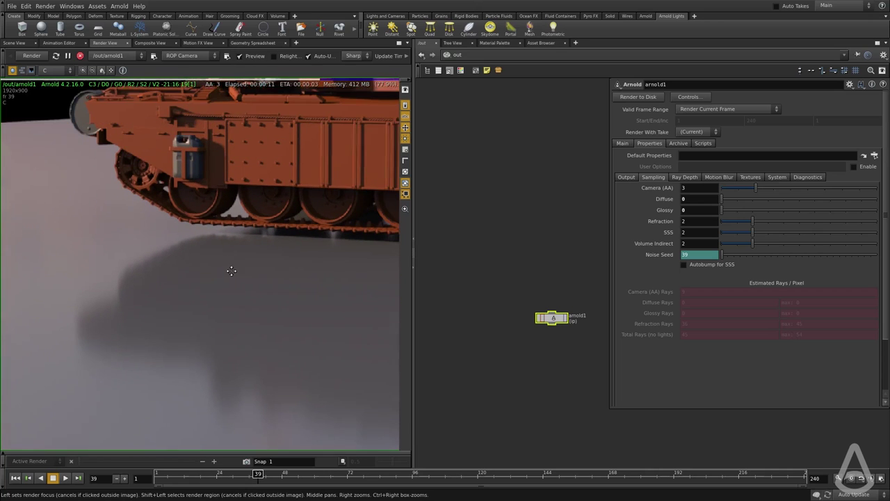
# Step: Set arnold1's glossy ray depth and glossy samples to 1 and inspect the tank's reflection for noise
pyautogui.click(685, 177)
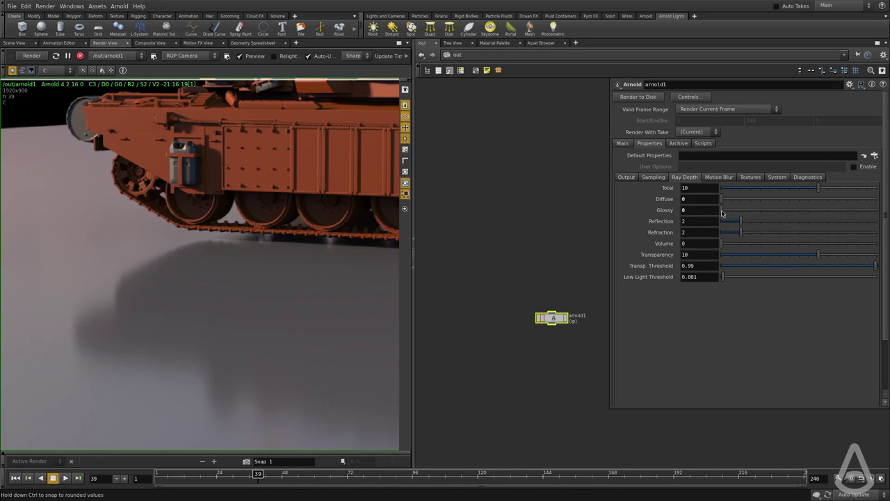
pyautogui.moveTo(722, 212); pyautogui.dragTo(731, 210)
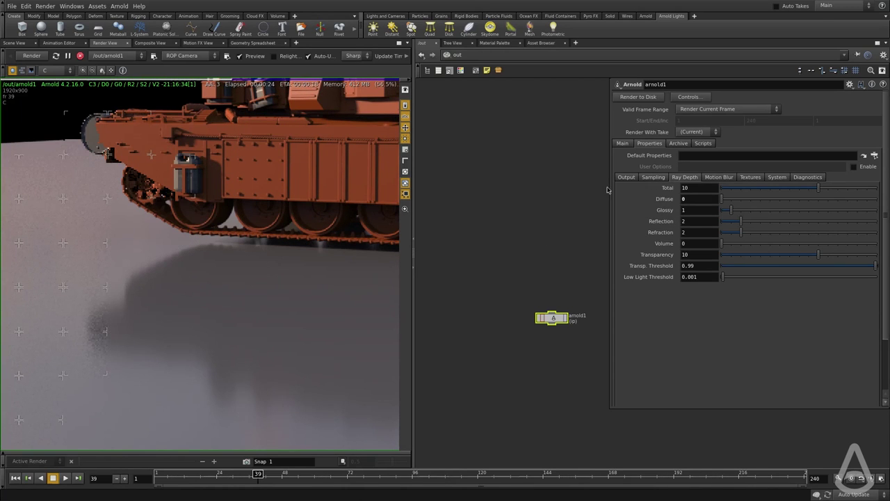
pyautogui.click(654, 177)
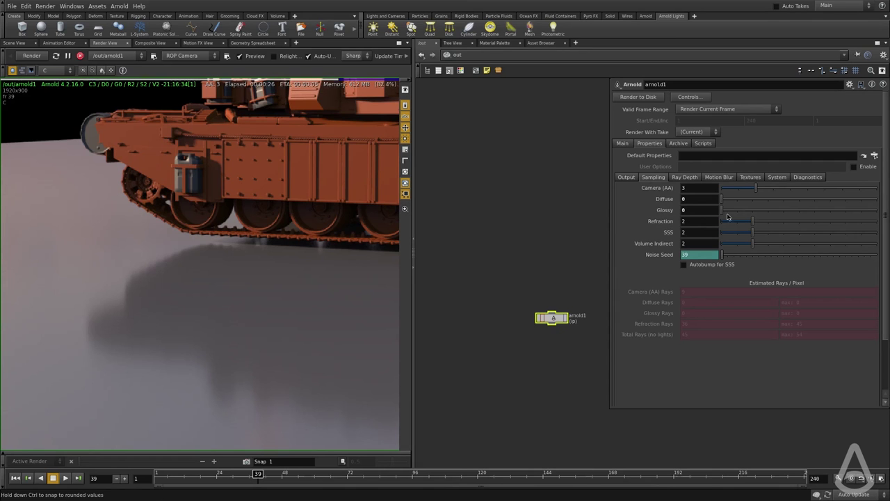
pyautogui.moveTo(723, 210); pyautogui.dragTo(737, 210)
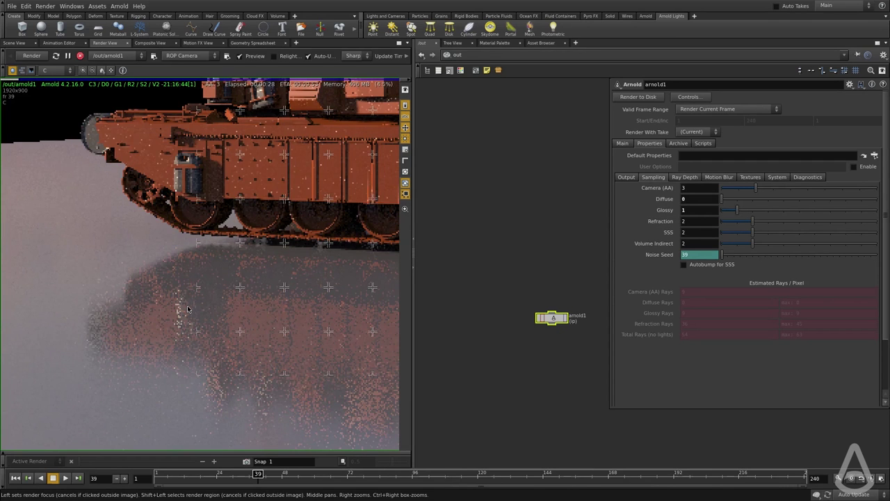
pyautogui.moveTo(231, 418); pyautogui.dragTo(225, 324, button='middle')
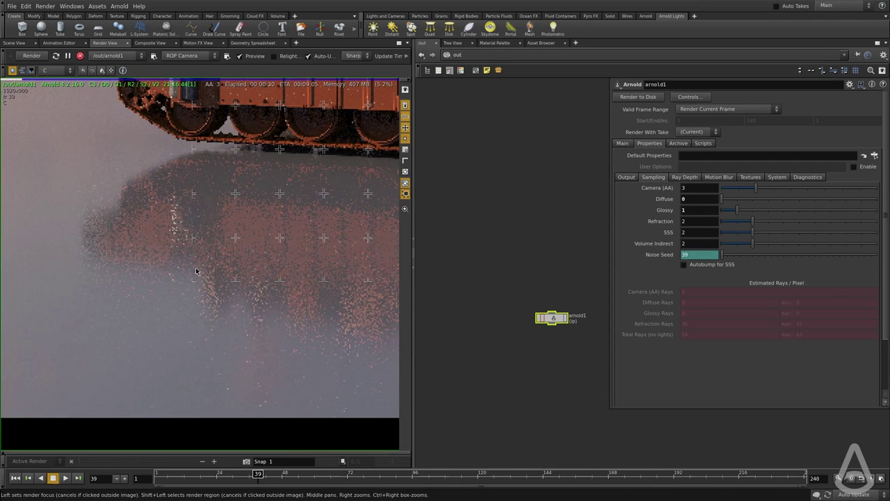
pyautogui.scroll(1, 196, 270)
pyautogui.moveTo(258, 290); pyautogui.dragTo(259, 351, button='middle')
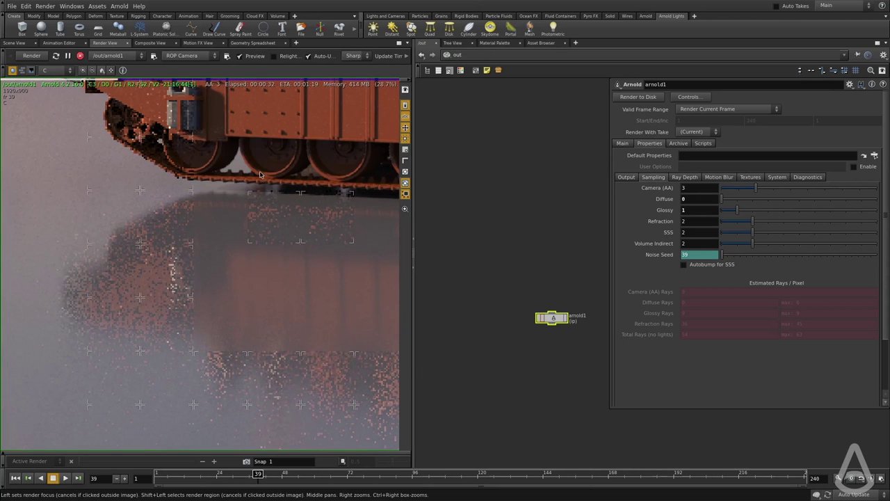
pyautogui.moveTo(260, 174); pyautogui.dragTo(276, 161, button='middle')
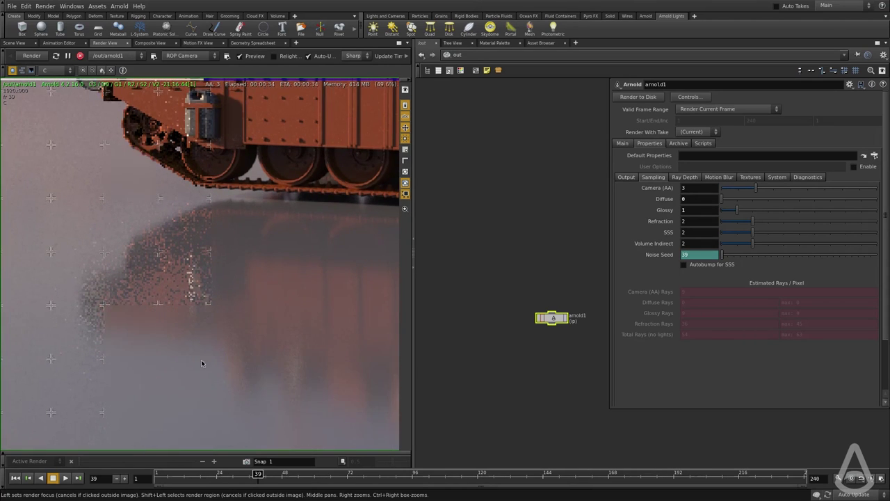
pyautogui.moveTo(201, 359); pyautogui.dragTo(267, 324, button='middle')
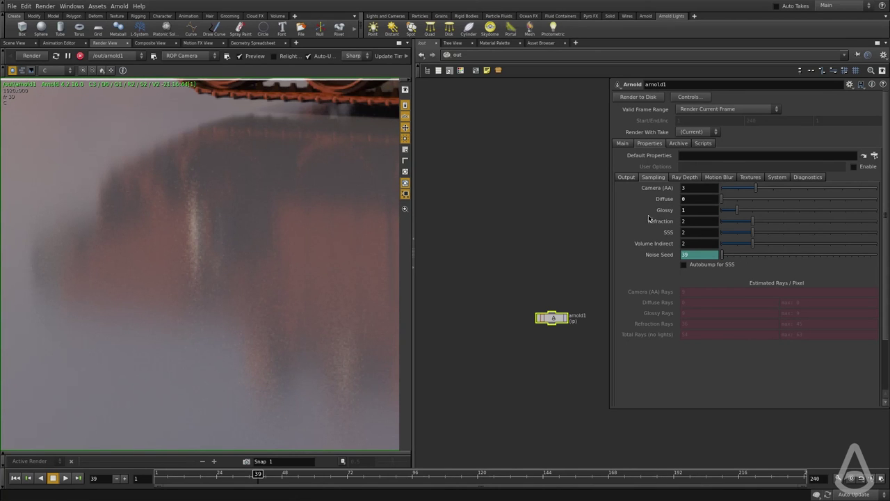
# Step: Set arnold1's glossy samples to 2 and examine the noise in the ground reflection
pyautogui.moveTo(743, 215); pyautogui.dragTo(754, 213)
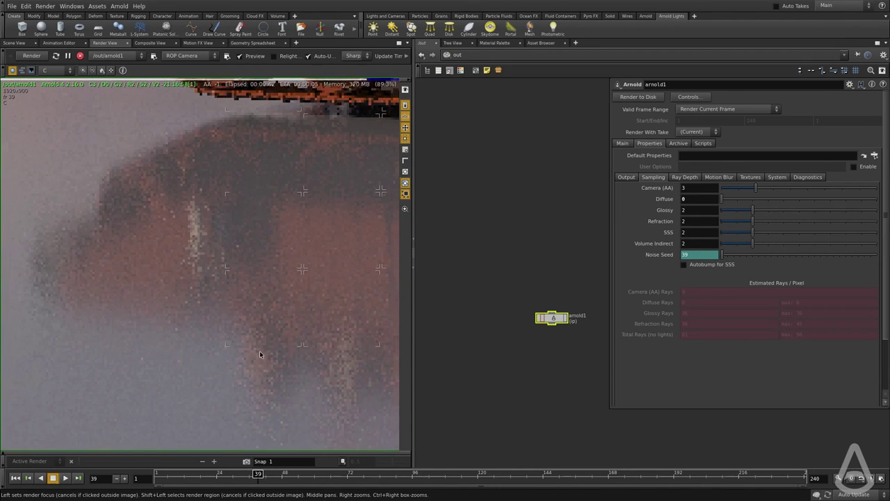
pyautogui.moveTo(260, 350); pyautogui.dragTo(259, 327, button='middle')
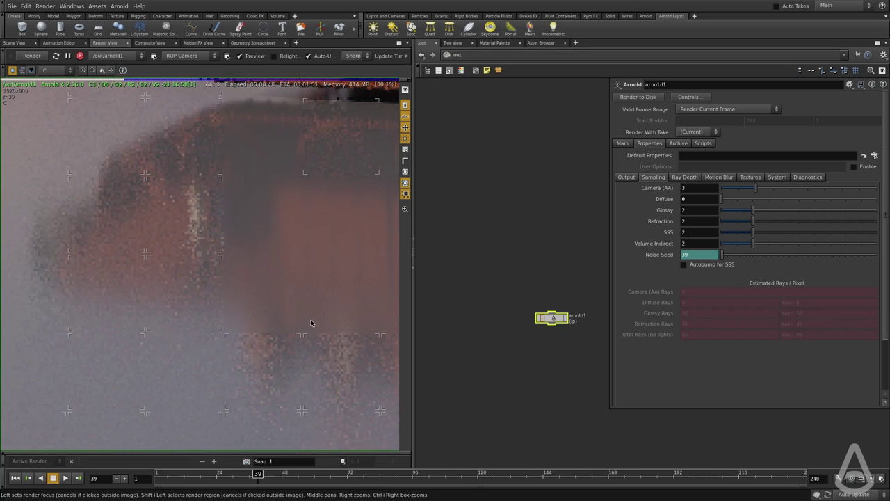
pyautogui.scroll(-2, 235, 340)
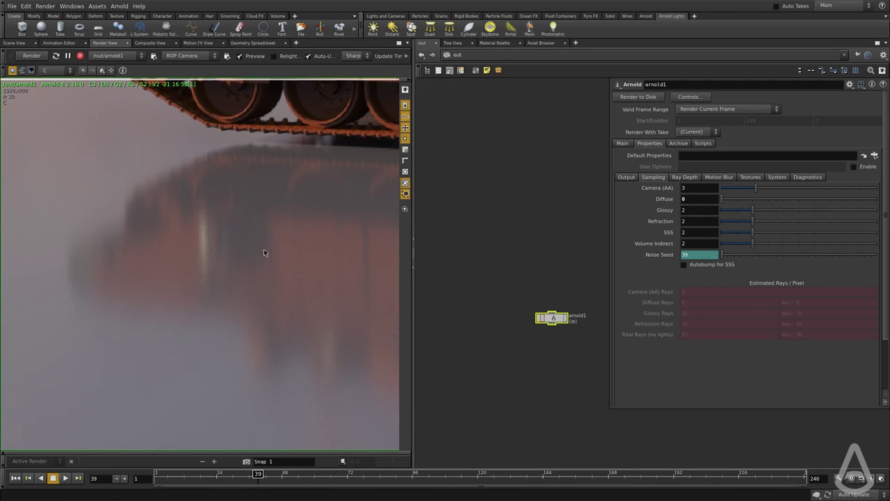
pyautogui.scroll(-3, 264, 249)
pyautogui.scroll(1, 240, 233)
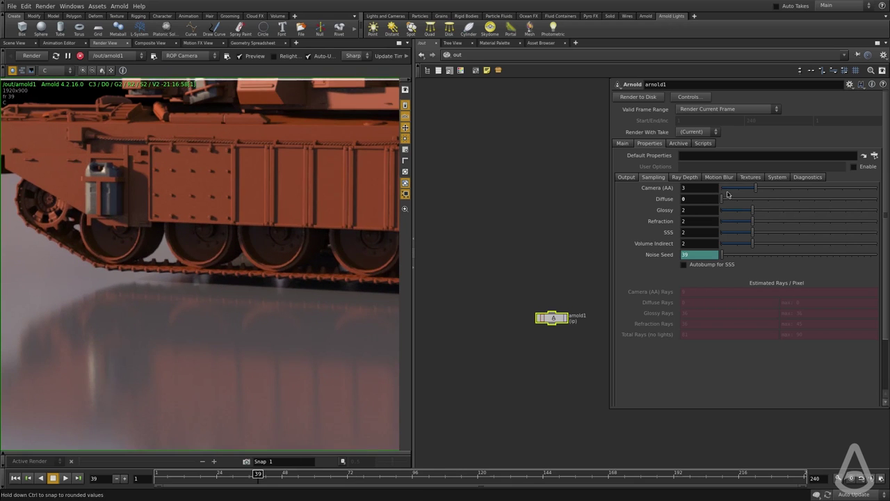
# Step: Set arnold1's diffuse ray depth and diffuse samples to 1 and inspect the shaded areas around the wheels
pyautogui.click(681, 178)
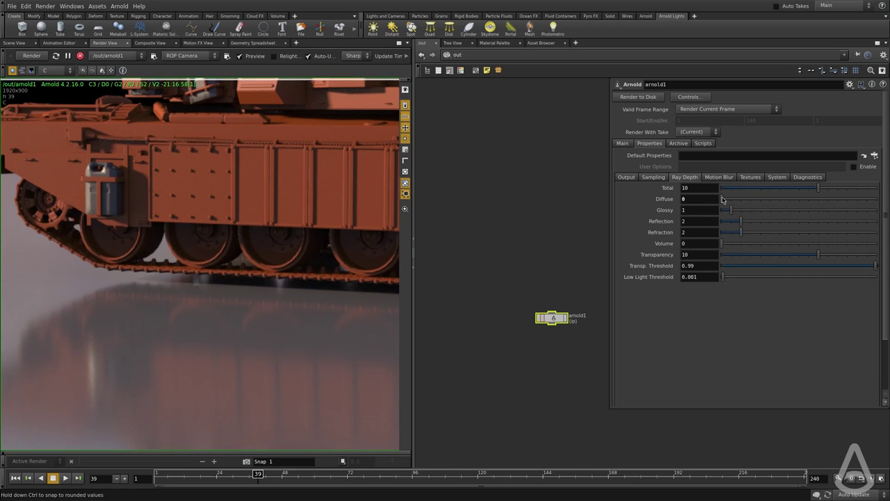
pyautogui.scroll(-3, 254, 262)
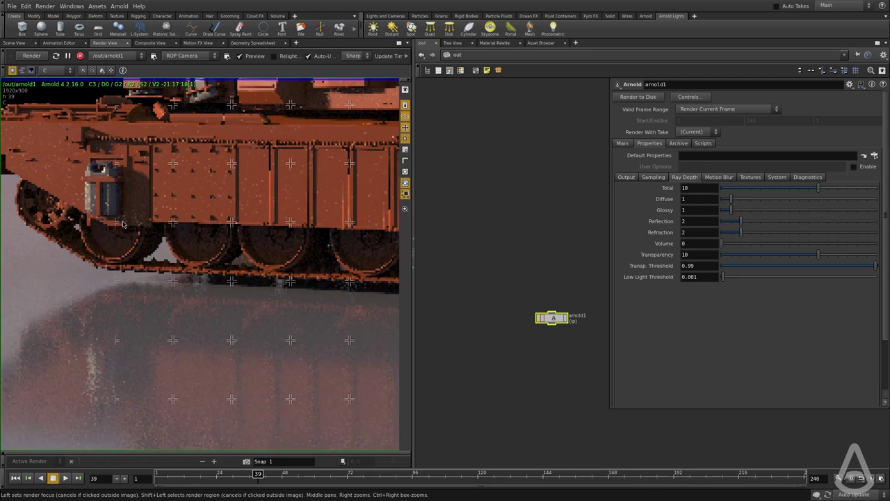
pyautogui.click(654, 177)
pyautogui.click(699, 199)
pyautogui.write('1')
pyautogui.press('Return')
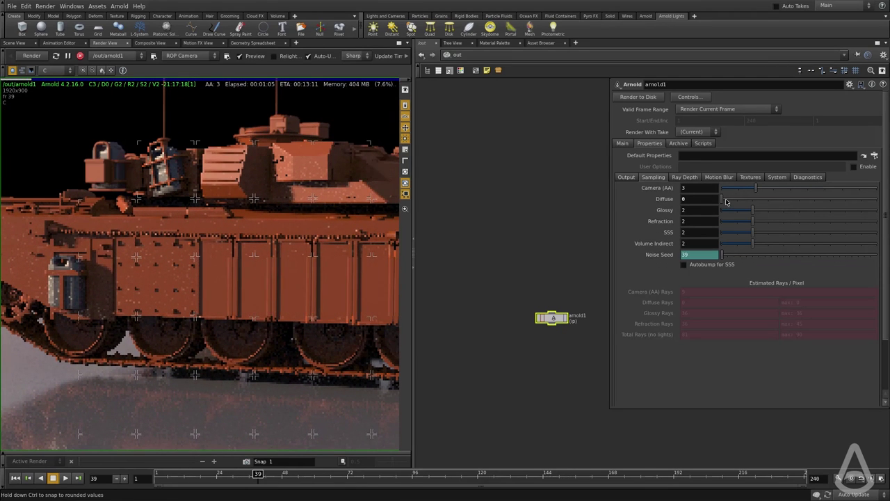
pyautogui.scroll(3, 313, 200)
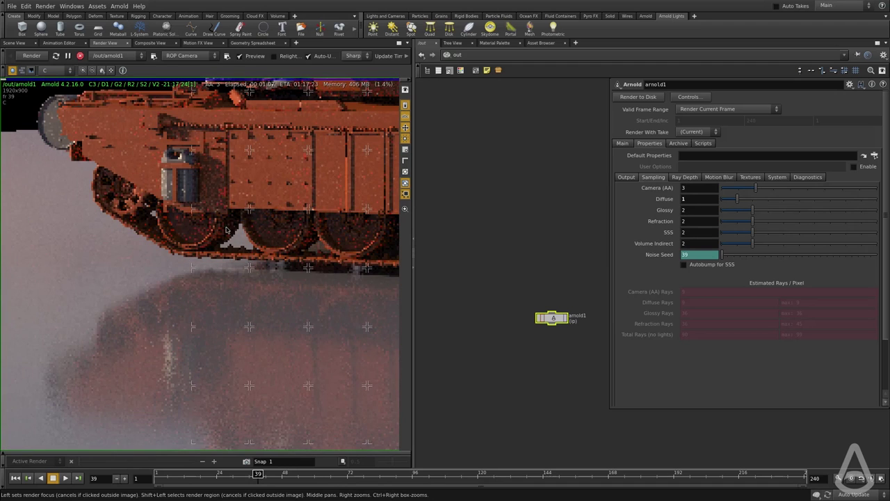
pyautogui.scroll(4, 305, 218)
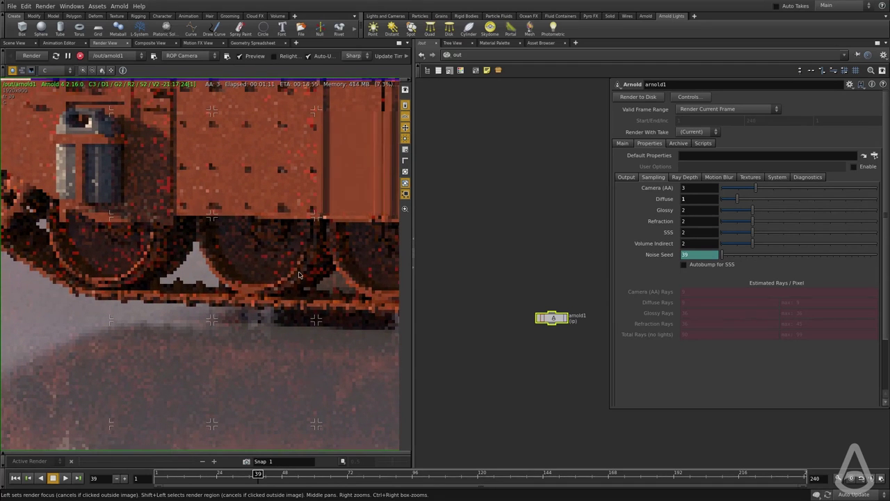
# Step: Set arnold1's diffuse samples to 2 and inspect the noise in the shaded areas around the tank's wheels and track
pyautogui.scroll(-1, 236, 252)
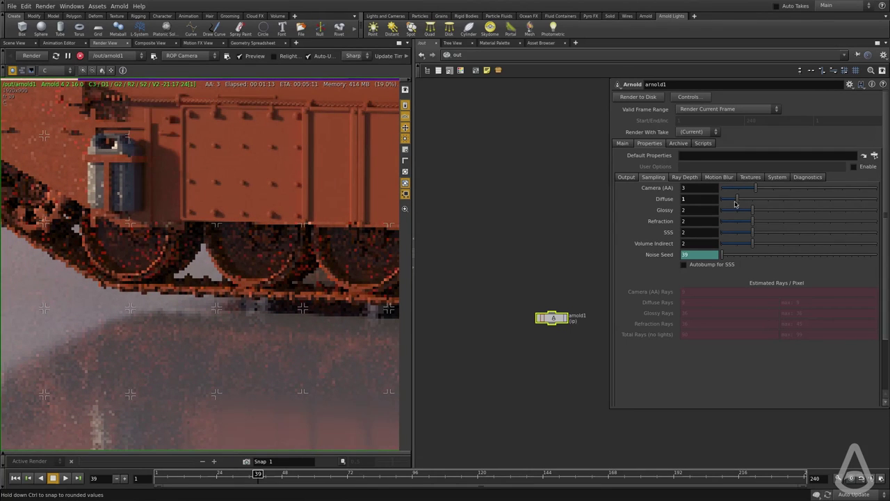
pyautogui.scroll(1, 121, 251)
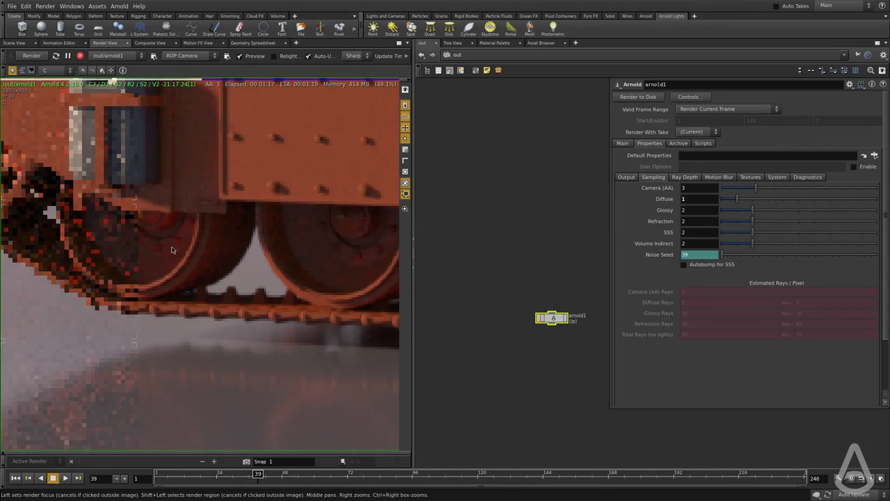
pyautogui.scroll(2, 122, 247)
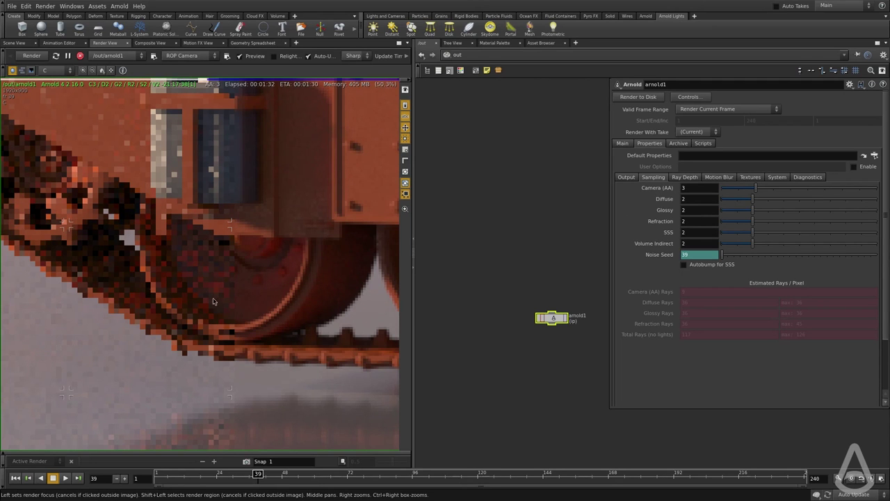
pyautogui.scroll(-4, 222, 296)
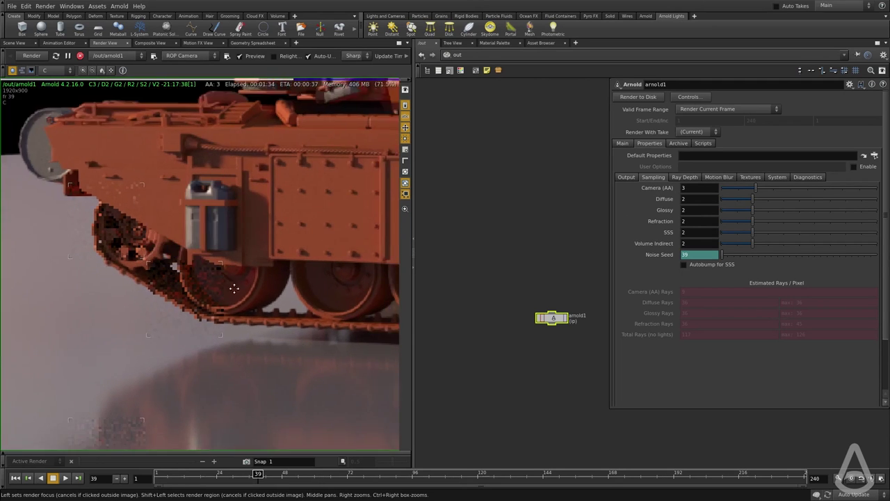
pyautogui.scroll(-4, 234, 288)
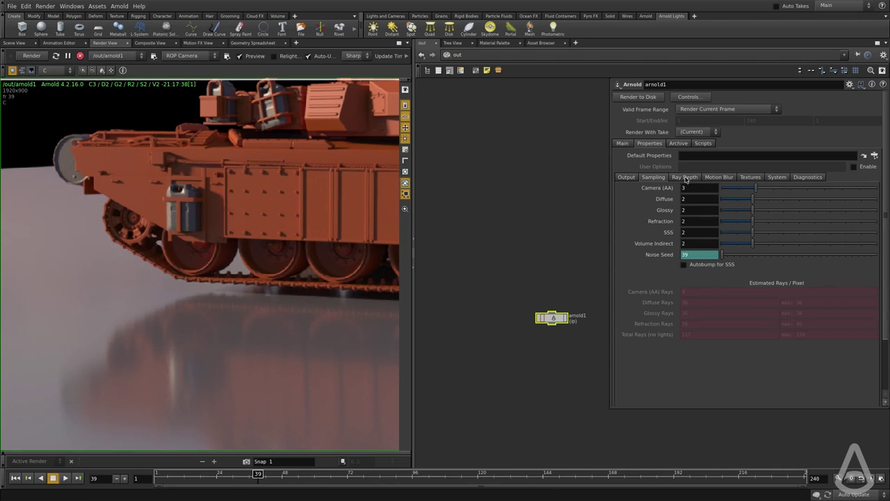
# Step: Switch arnold1's glossy ray depth between 1 and 2, ending at 2, and compare the tank's ground reflection
pyautogui.click(686, 178)
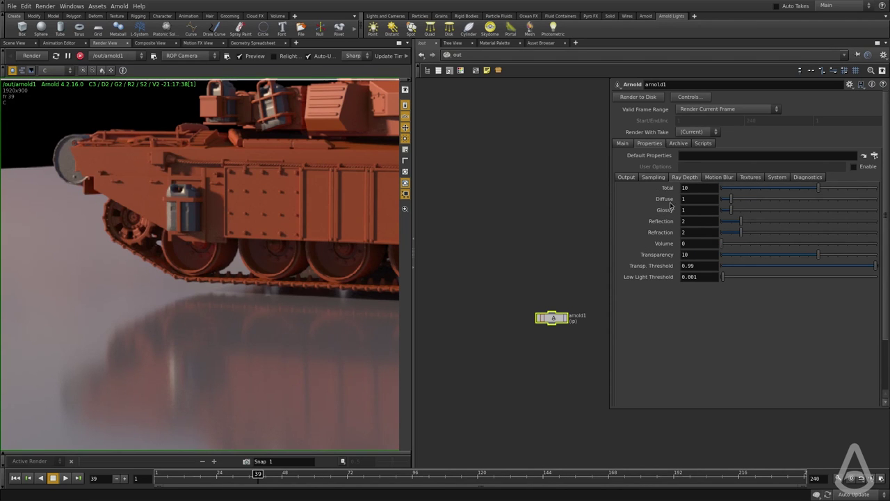
pyautogui.scroll(-2, 197, 290)
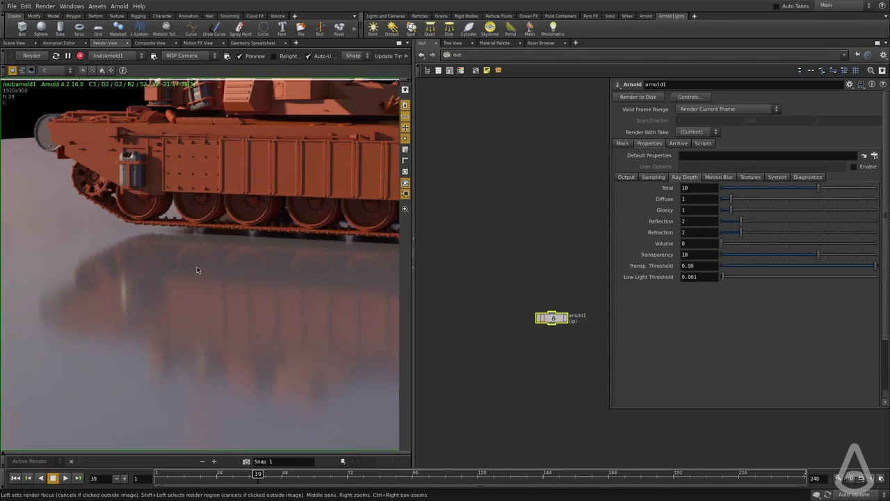
pyautogui.scroll(-3, 203, 307)
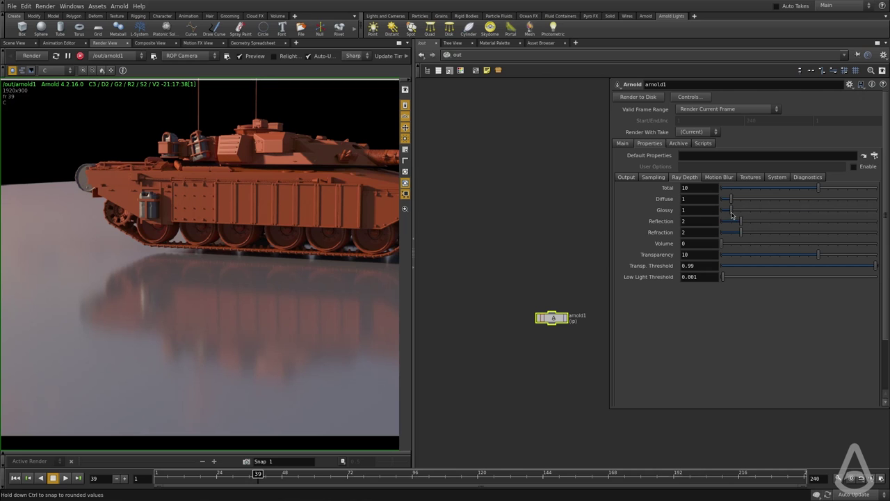
pyautogui.moveTo(732, 213); pyautogui.dragTo(741, 213)
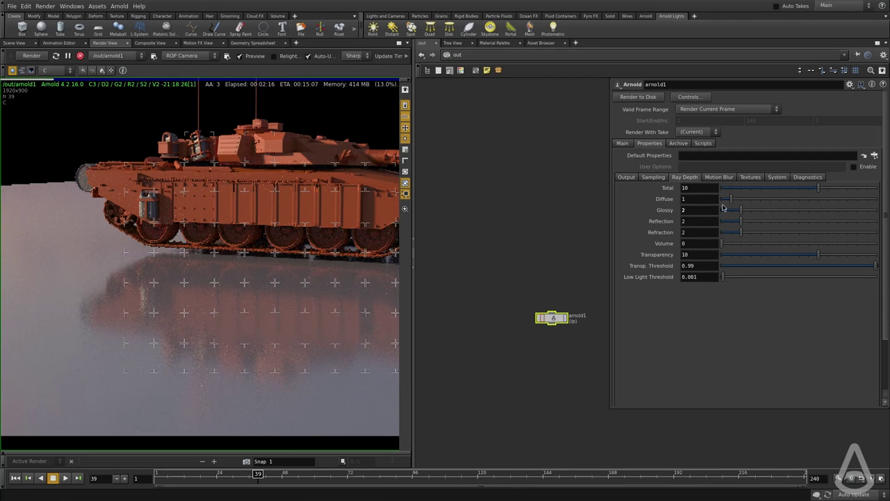
pyautogui.moveTo(741, 213); pyautogui.dragTo(731, 213)
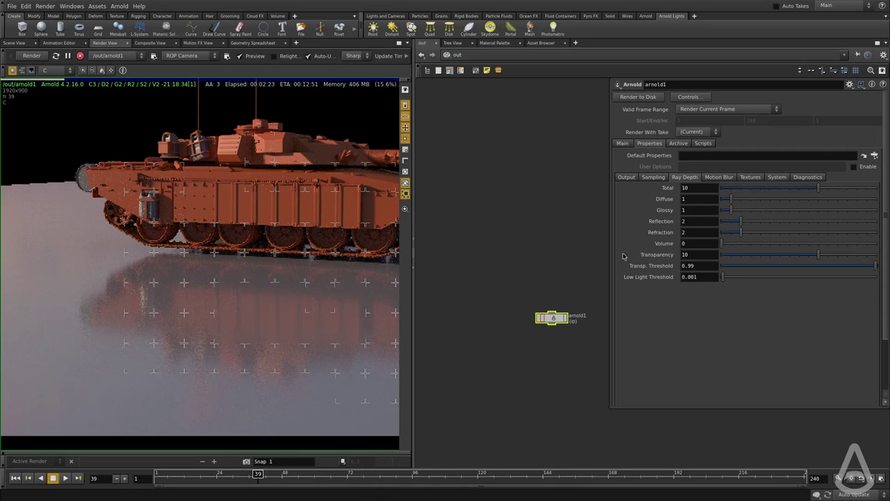
pyautogui.moveTo(731, 210); pyautogui.dragTo(741, 210)
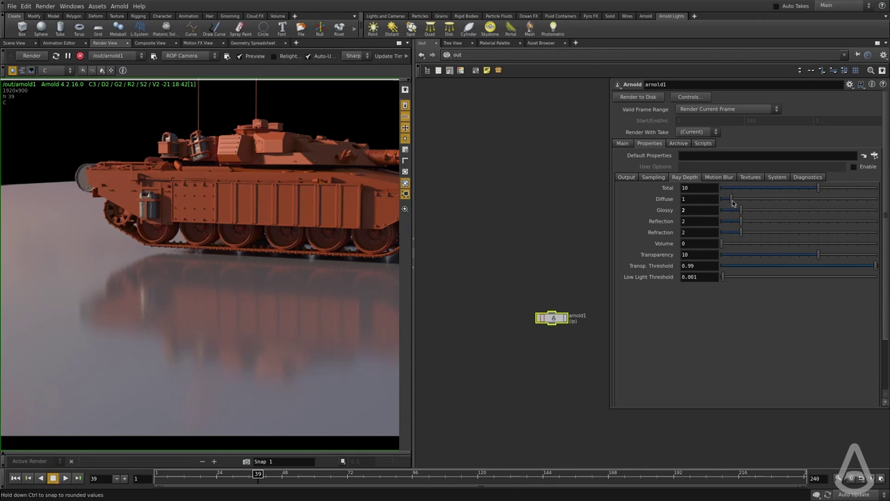
# Step: Set arnold1's diffuse ray depth to 5 and check the sampling values and estimated rays per pixel
pyautogui.moveTo(732, 203); pyautogui.dragTo(770, 200)
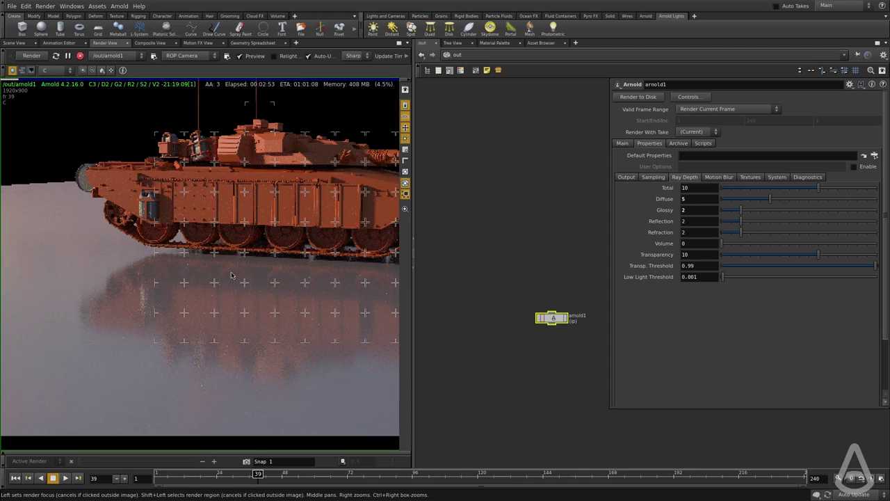
pyautogui.click(652, 178)
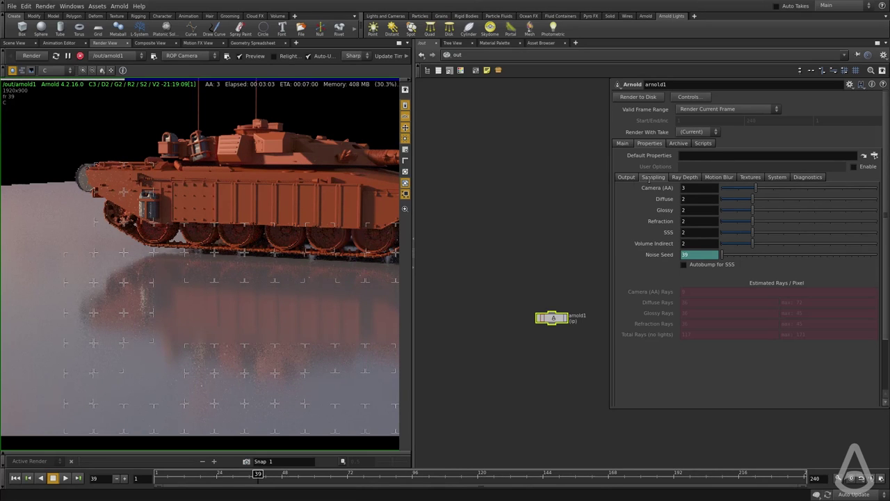
# Step: Set arnold1's diffuse and glossy ray depths to 0 and review the render and the estimated rays per pixel
pyautogui.click(685, 177)
pyautogui.moveTo(765, 199); pyautogui.dragTo(721, 211)
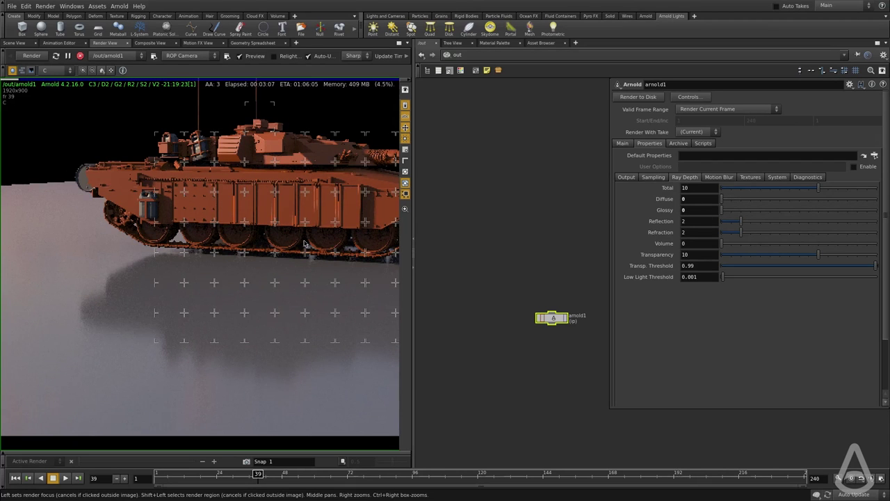
pyautogui.click(653, 176)
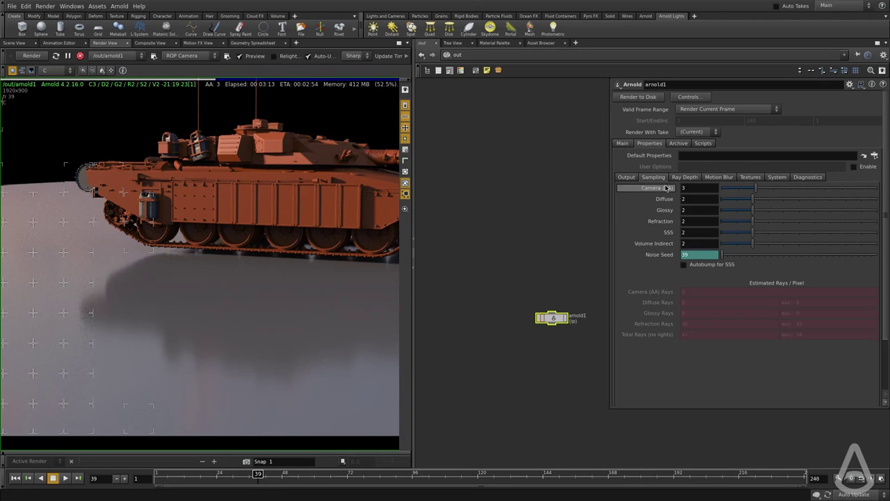
# Step: Set arnold1's camera (AA) samples to 4 and re-enable the diffuse and glossy ray depths
pyautogui.moveTo(757, 192); pyautogui.dragTo(773, 189)
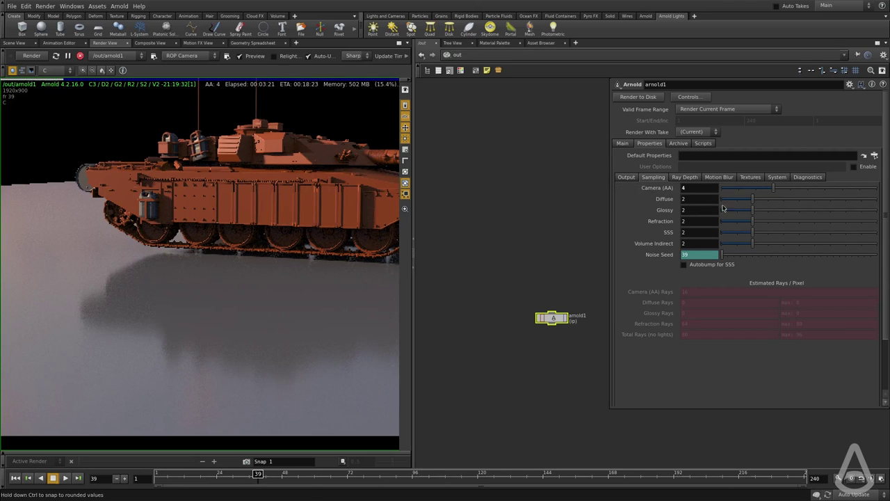
pyautogui.click(685, 177)
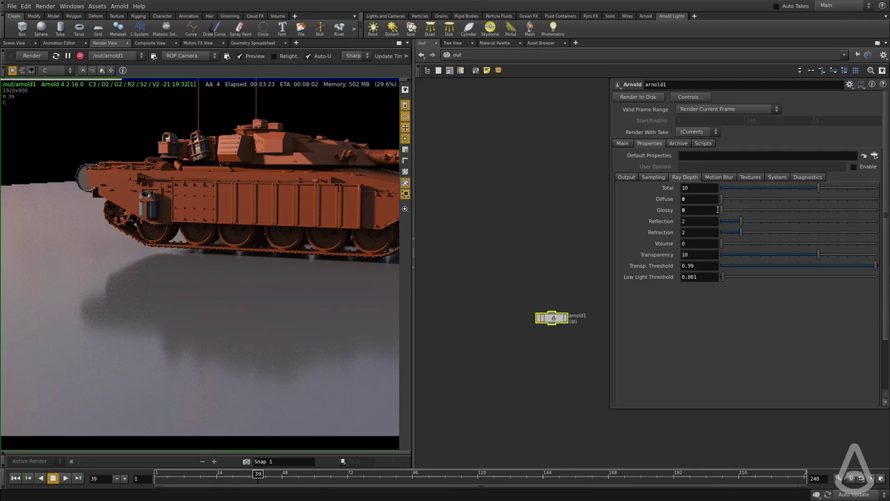
pyautogui.click(654, 178)
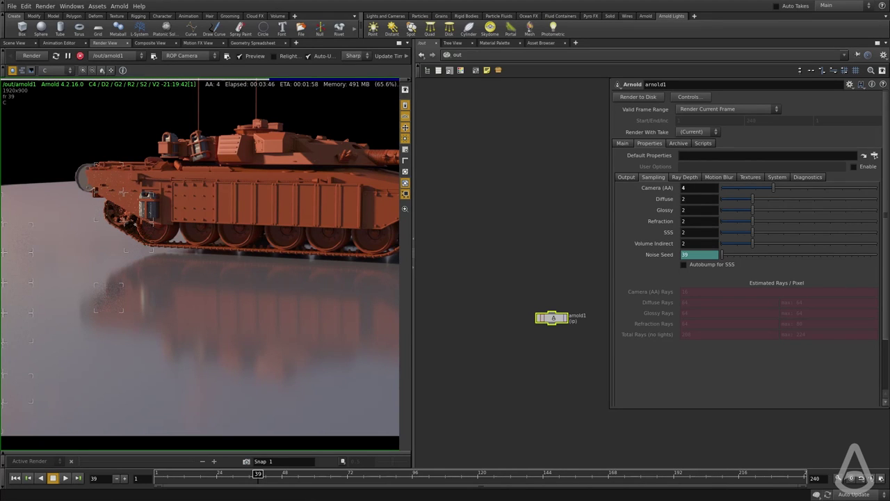
pyautogui.moveTo(510, 270); pyautogui.dragTo(593, 394)
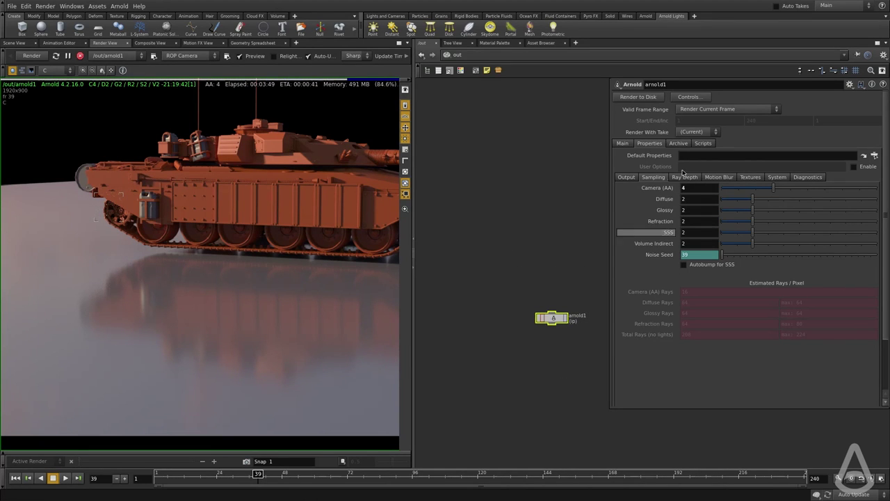
pyautogui.click(692, 178)
pyautogui.click(664, 178)
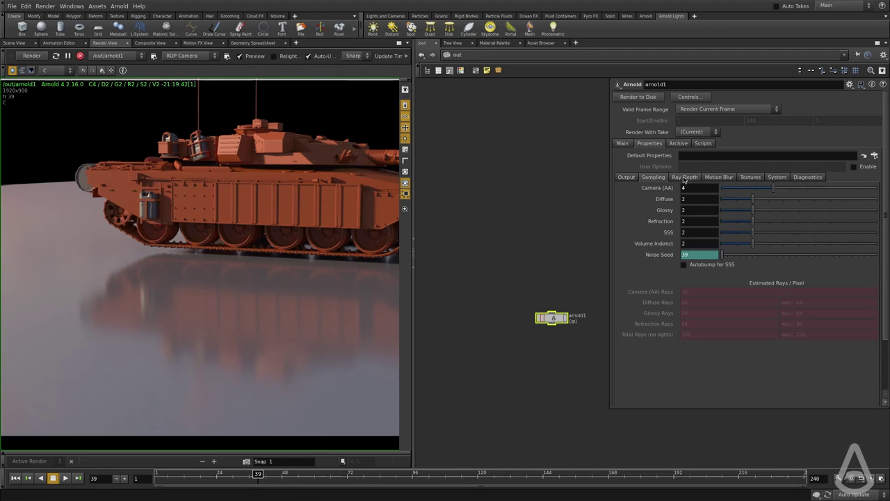
pyautogui.moveTo(498, 290); pyautogui.dragTo(594, 373)
pyautogui.click(571, 235)
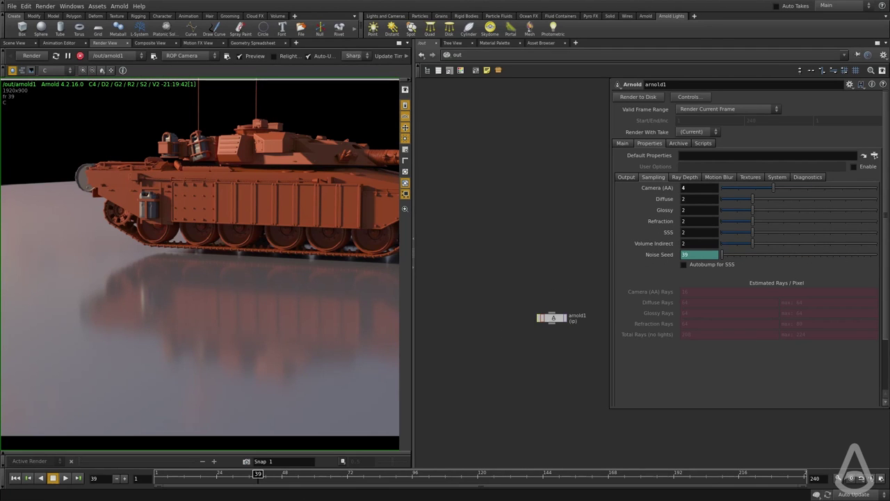